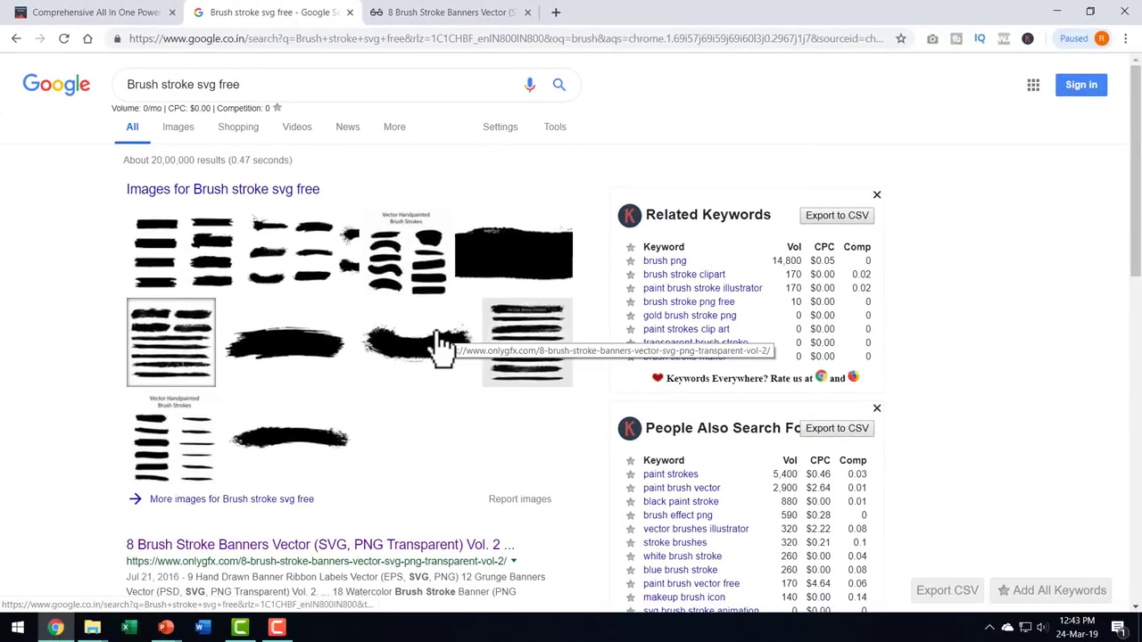
Scroll through the Google results for 'Brush stroke svg free'
{"action": "scroll", "coordinate": [199, 345], "scroll_direction": "down", "scroll_amount": 2}
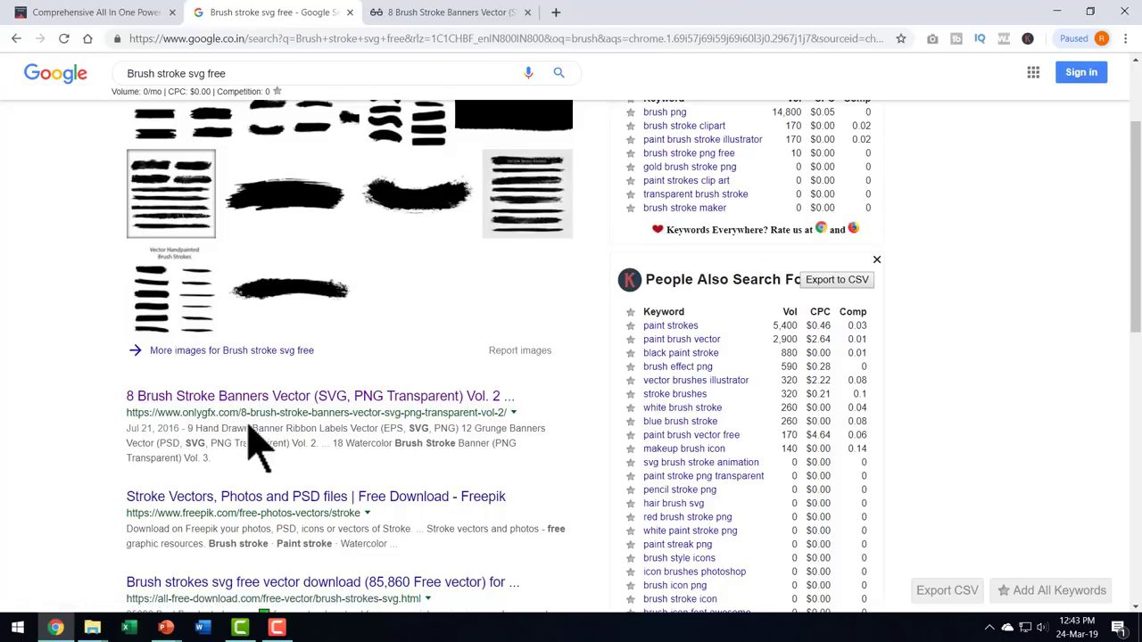
Bring up the OnlyGFX brush stroke banners page and scroll down through the banner set
{"action": "left_click", "coordinate": [478, 13]}
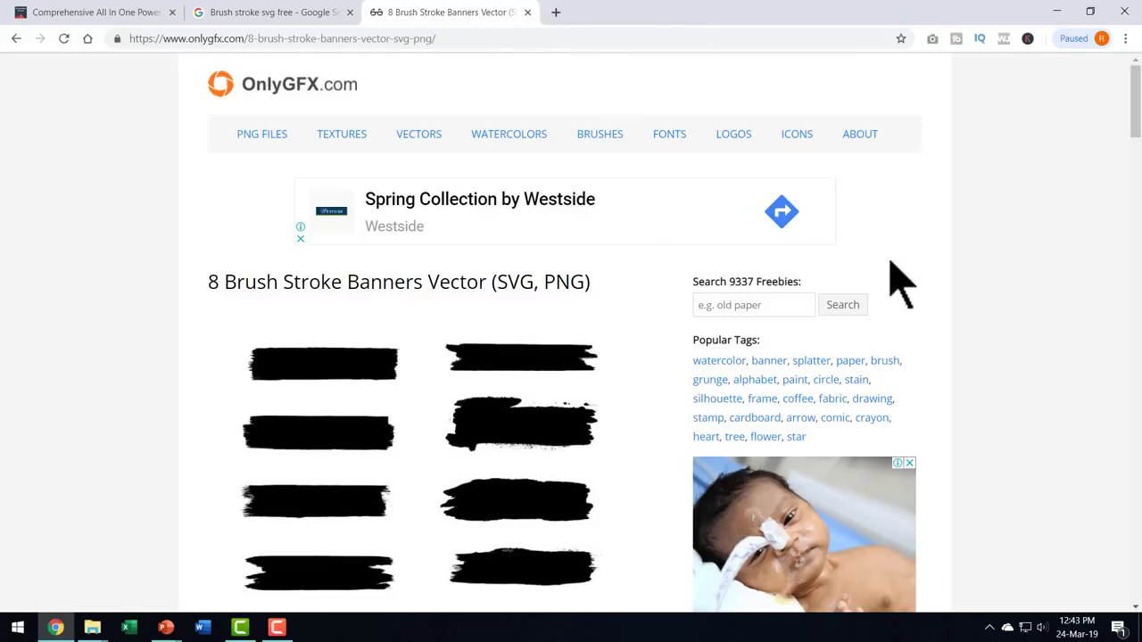
{"action": "scroll", "coordinate": [1060, 294], "scroll_direction": "down", "scroll_amount": 1}
{"action": "scroll", "coordinate": [1066, 308], "scroll_direction": "down", "scroll_amount": 5}
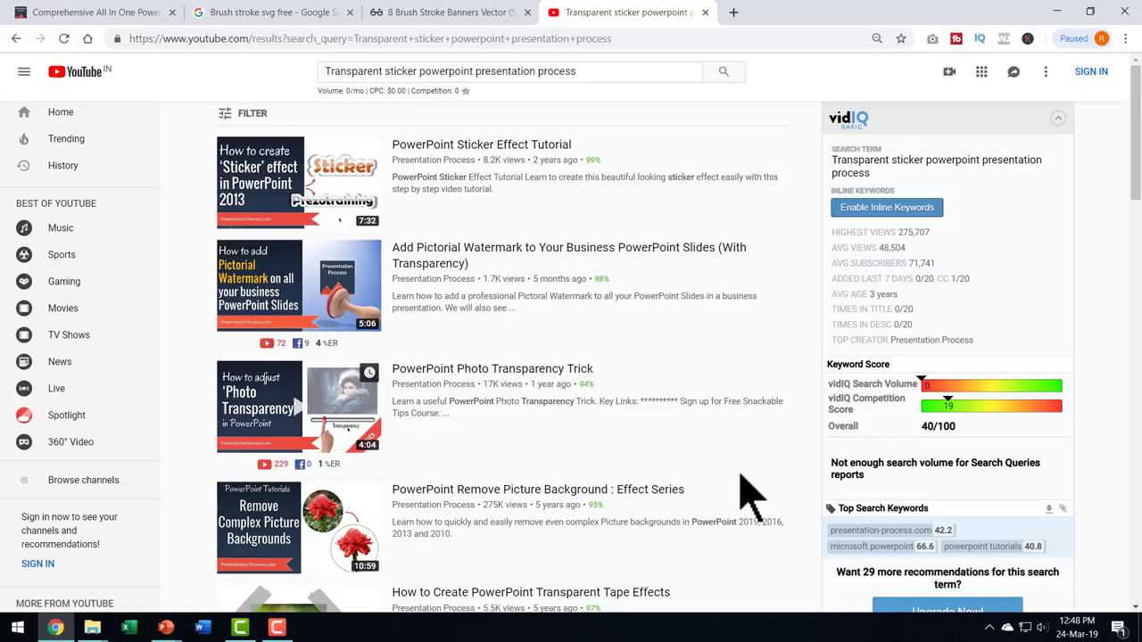
{"action": "scroll", "coordinate": [750, 495], "scroll_direction": "down", "scroll_amount": 5}
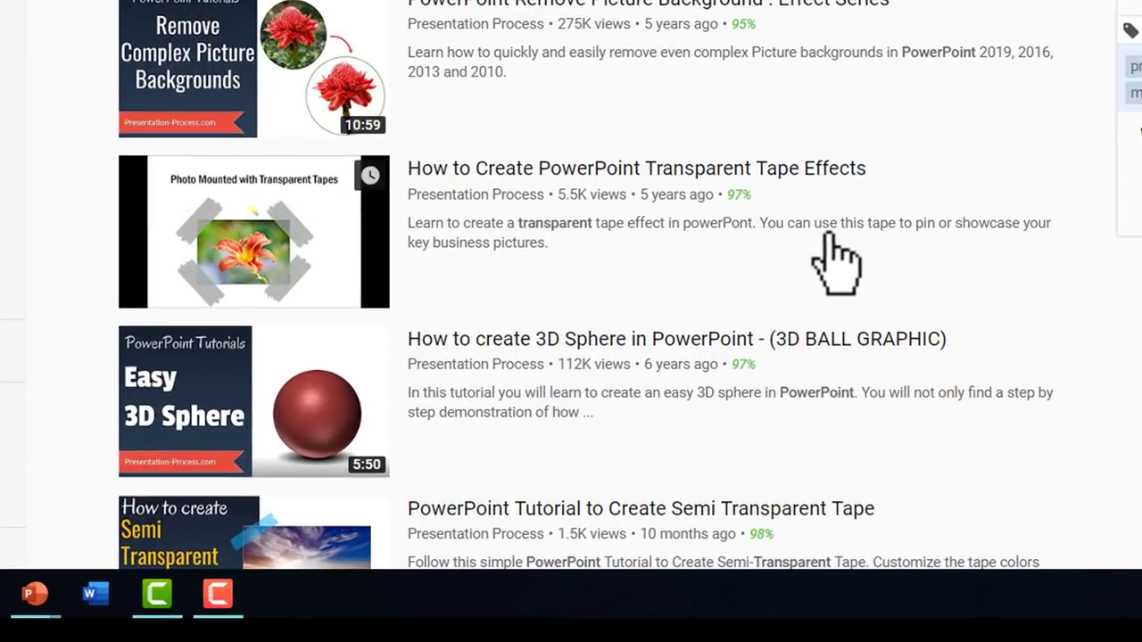
{"action": "mouse_move", "coordinate": [833, 177]}
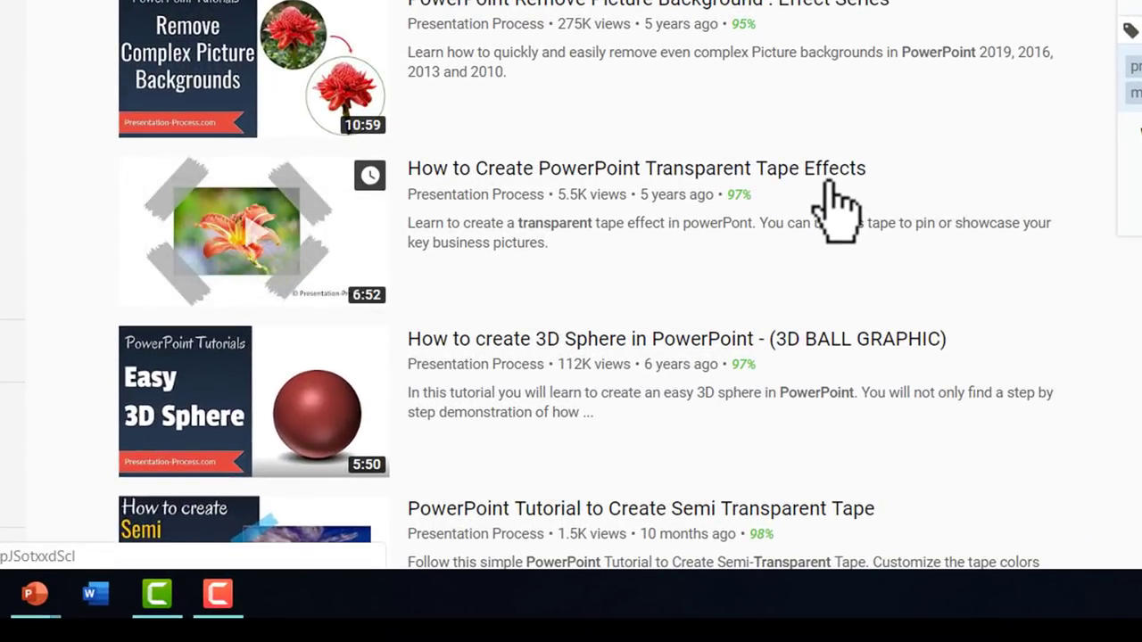
{"action": "scroll", "coordinate": [848, 158], "scroll_direction": "down", "scroll_amount": 1}
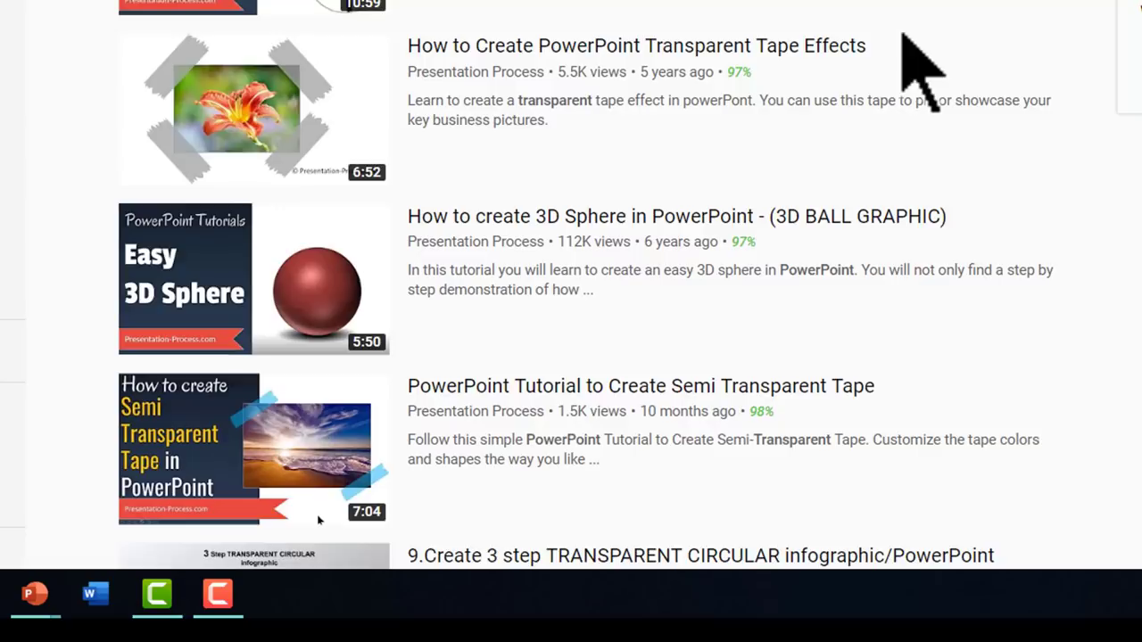
{"action": "scroll", "coordinate": [901, 53], "scroll_direction": "down", "scroll_amount": 2}
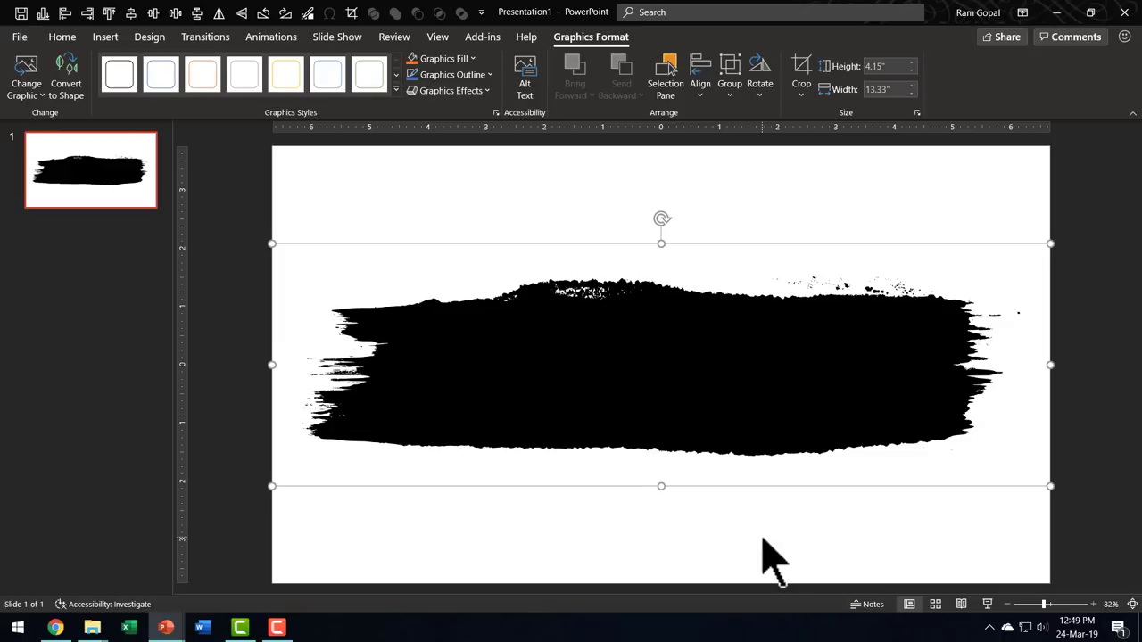
Convert the black brush-stroke SVG graphic into an editable shape and confirm
{"action": "right_click", "coordinate": [717, 354]}
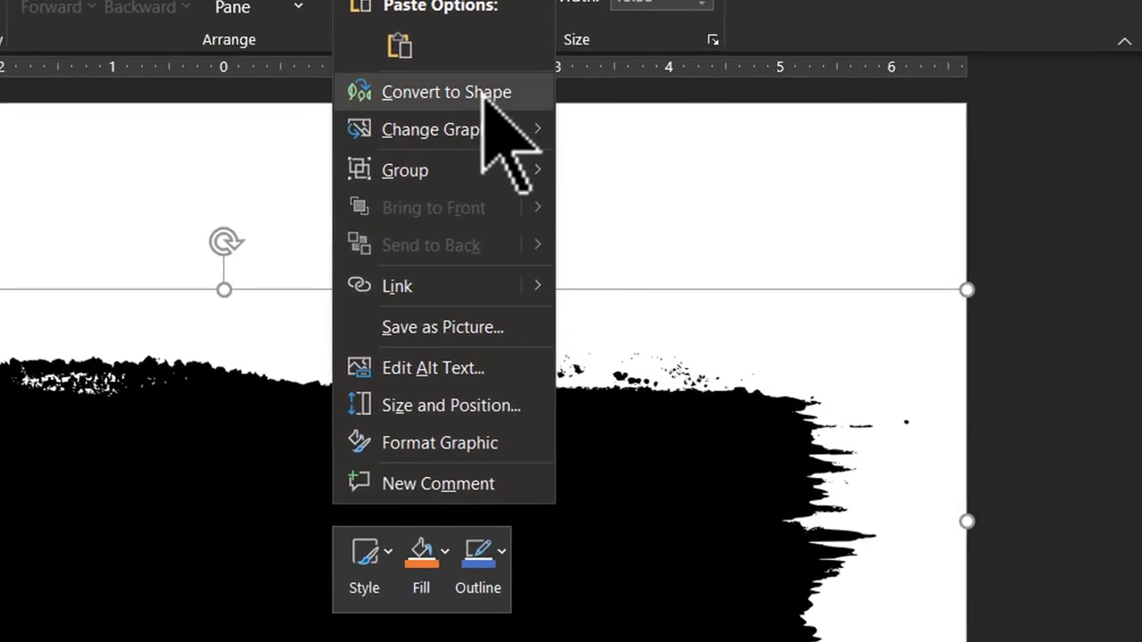
{"action": "left_click", "coordinate": [482, 91]}
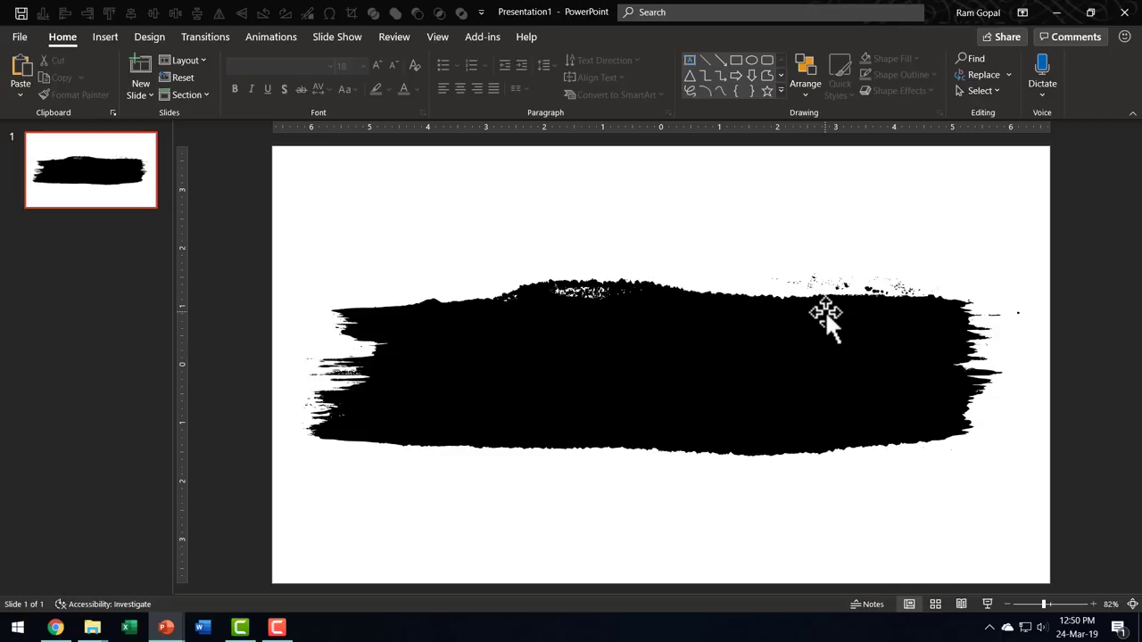
Add a new slide 2 and insert the calendula photo onto it
{"action": "right_click", "coordinate": [123, 242]}
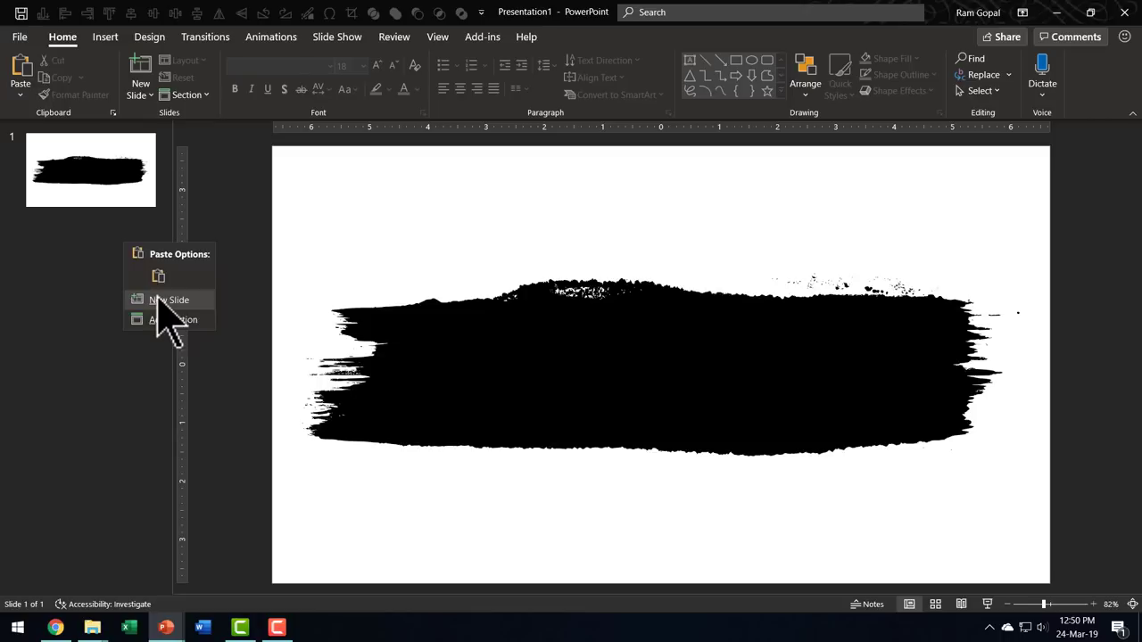
{"action": "left_click", "coordinate": [157, 298]}
{"action": "left_click", "coordinate": [105, 37]}
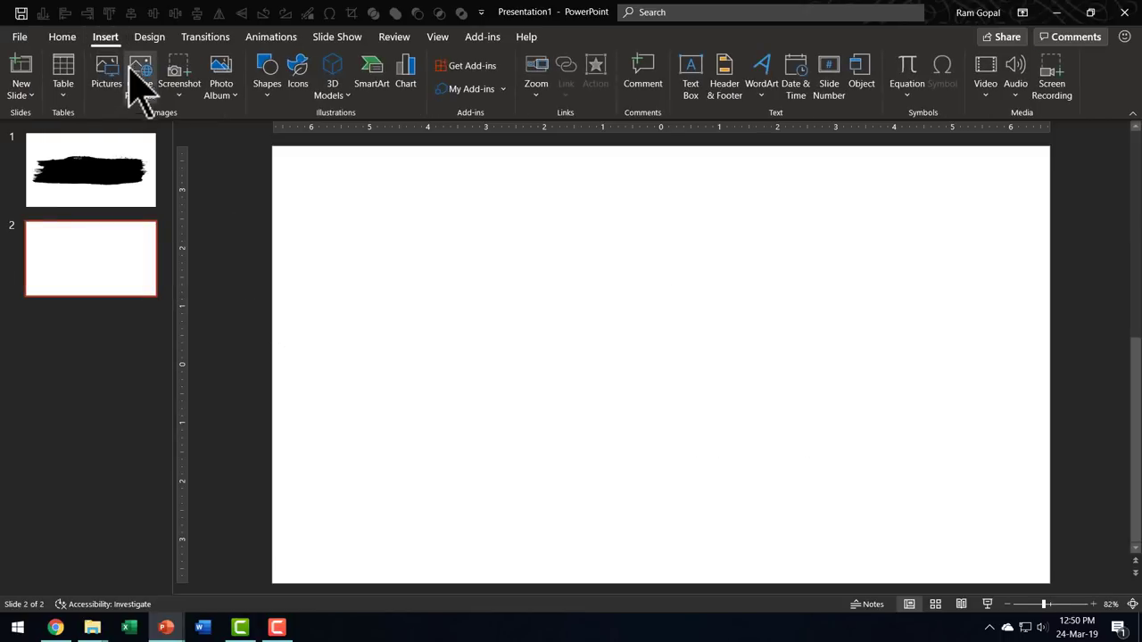
{"action": "left_click", "coordinate": [111, 82]}
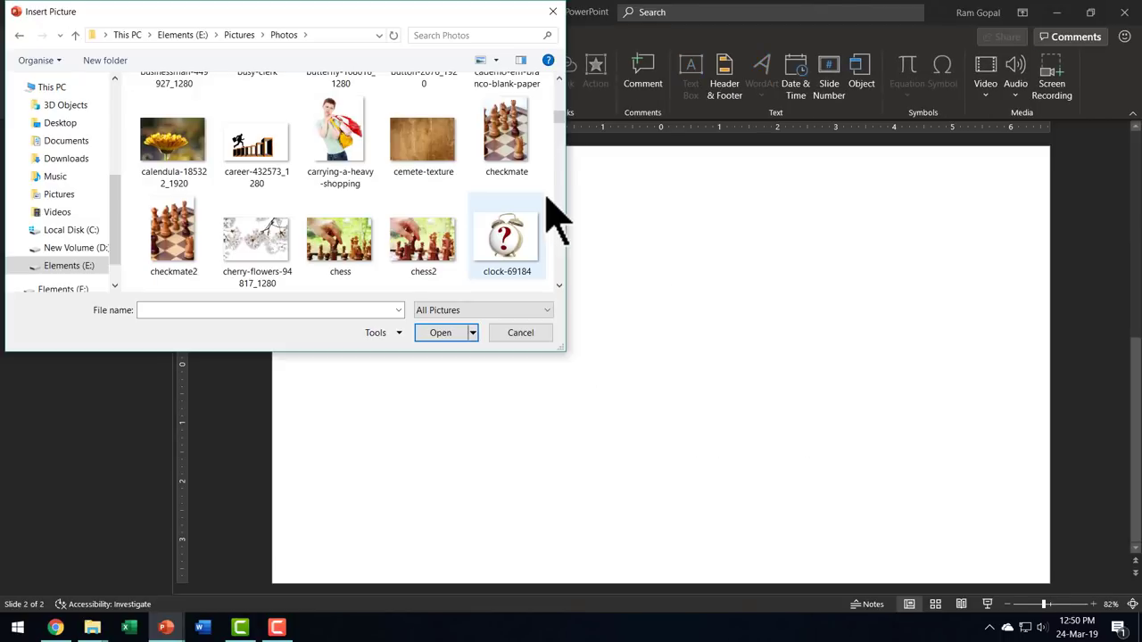
{"action": "left_click", "coordinate": [181, 160]}
{"action": "left_click", "coordinate": [459, 340]}
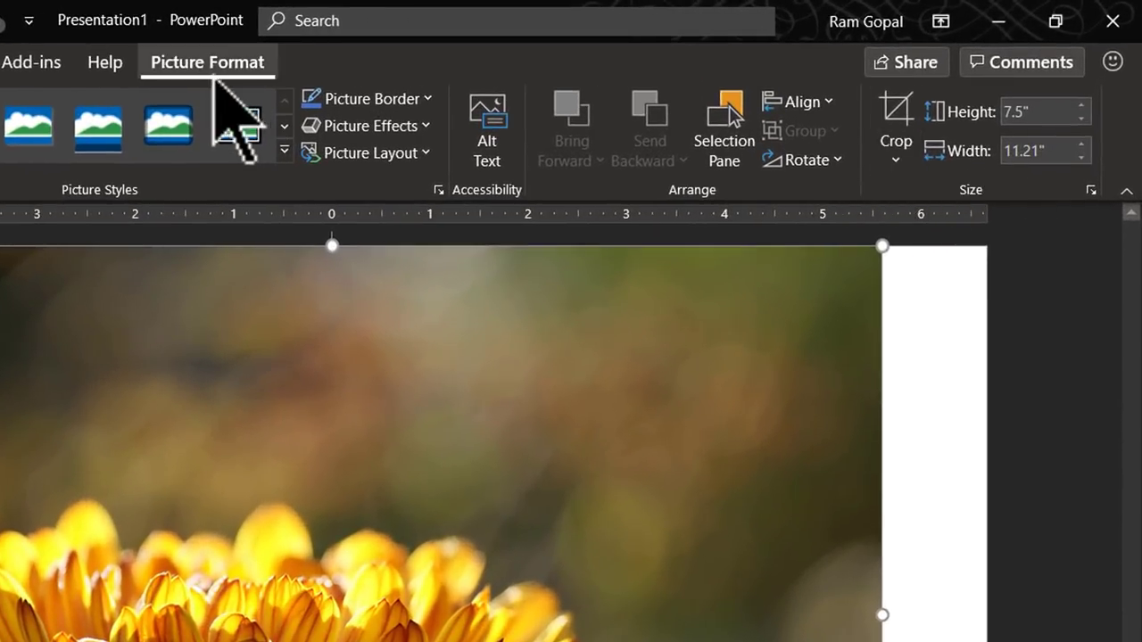
Crop the photo to a 16:9 aspect ratio and stretch it to fill the whole slide
{"action": "left_click", "coordinate": [892, 165]}
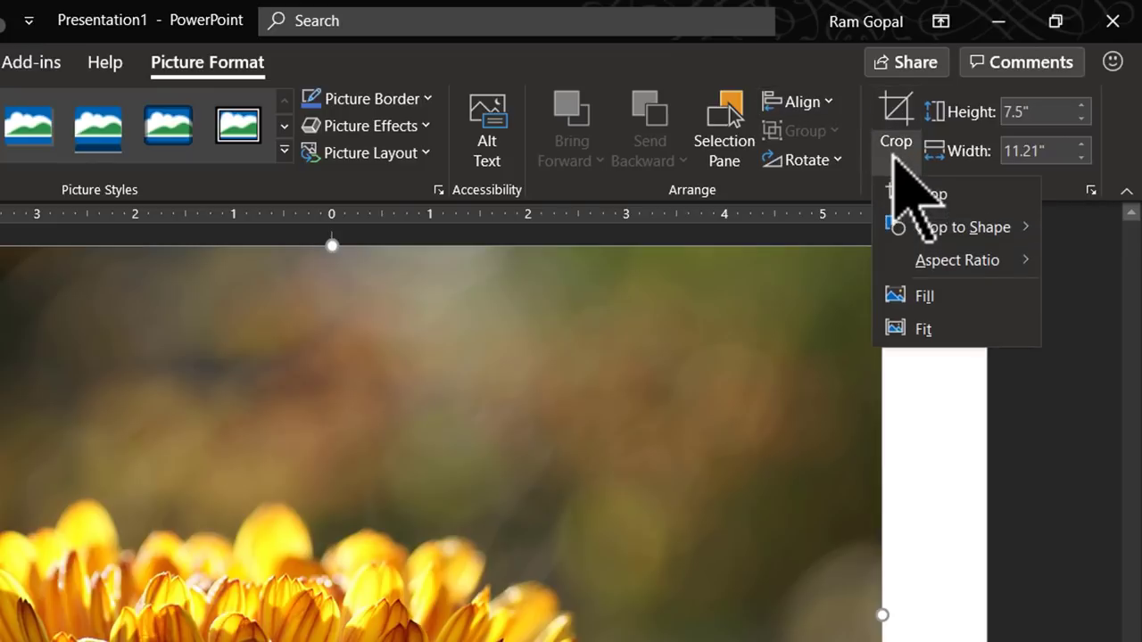
{"action": "mouse_move", "coordinate": [938, 268]}
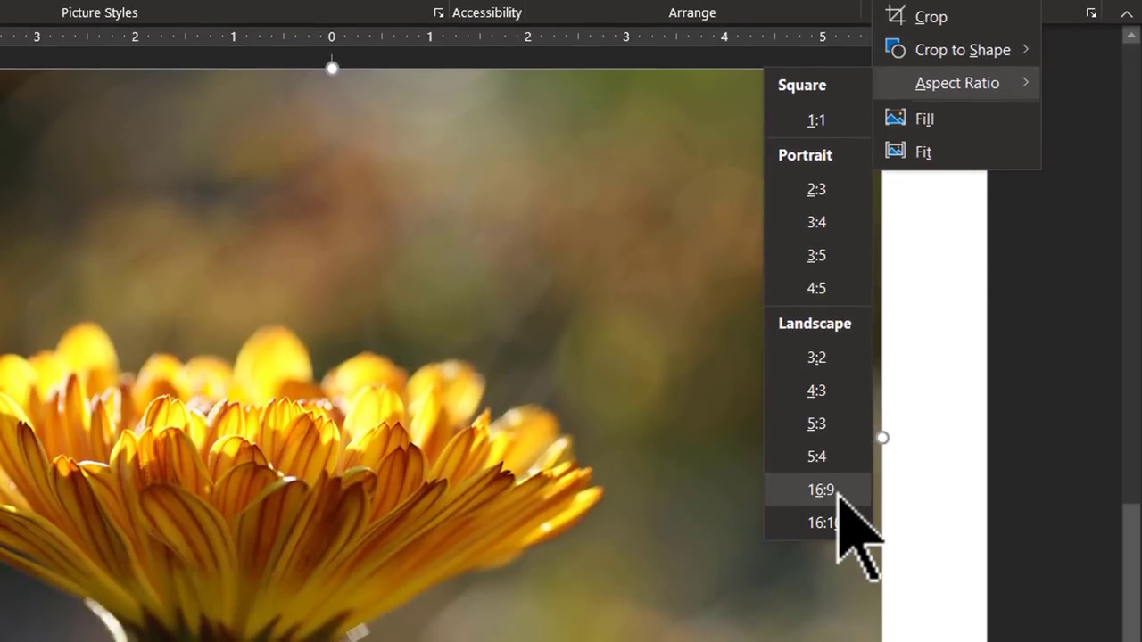
{"action": "left_click", "coordinate": [838, 496]}
{"action": "left_click", "coordinate": [1065, 408]}
{"action": "left_click_drag", "start_coordinate": [499, 295], "coordinate": [464, 273]}
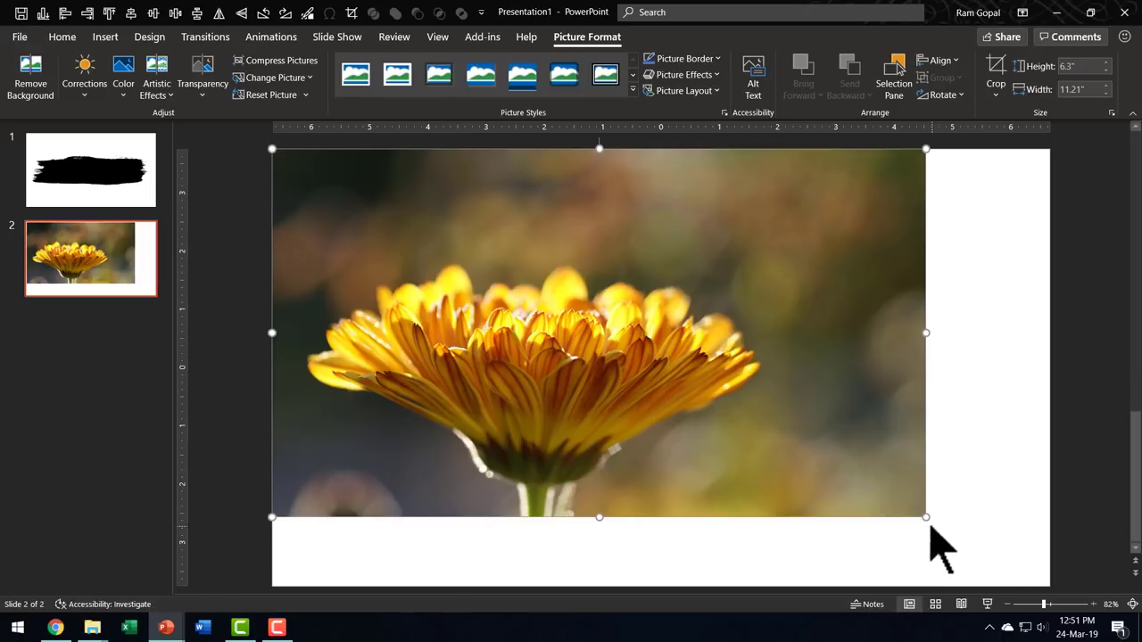
{"action": "left_click_drag", "start_coordinate": [932, 525], "coordinate": [1040, 585]}
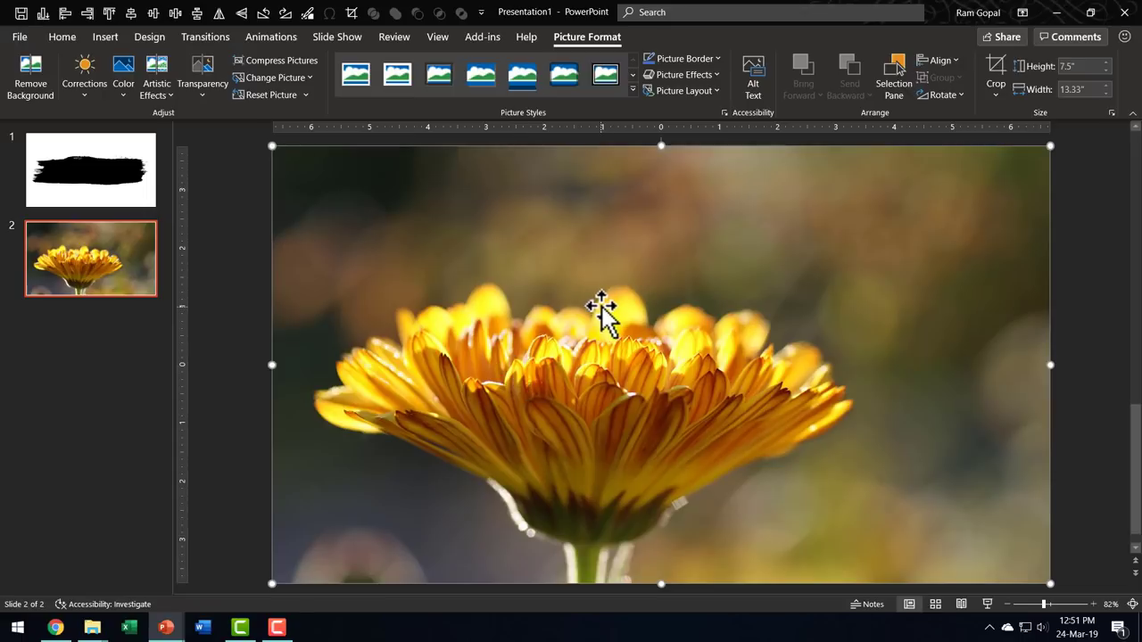
Copy slide 1's black brush stroke over the flower photo on slide 2, then duplicate slide 2
{"action": "left_click", "coordinate": [101, 198]}
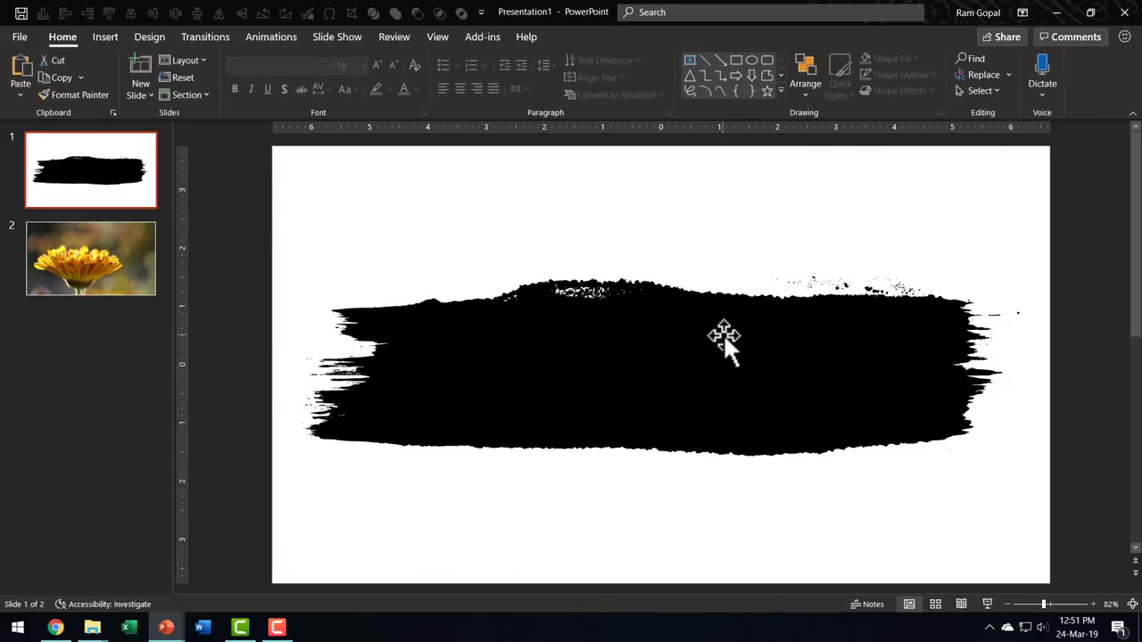
{"action": "left_click", "coordinate": [707, 339]}
{"action": "right_click", "coordinate": [706, 336]}
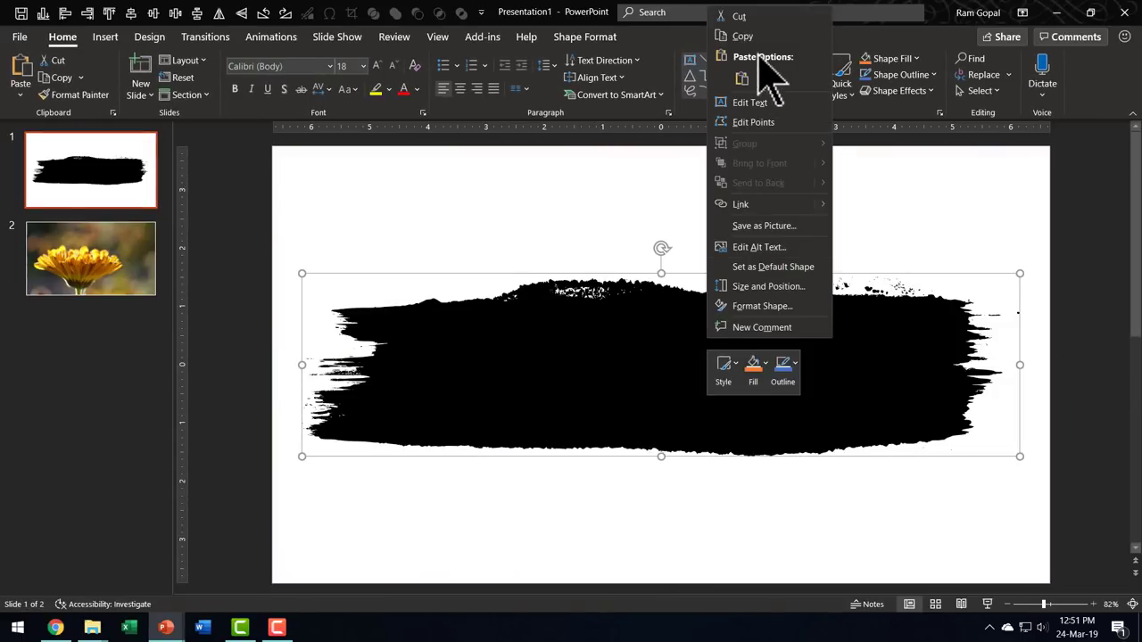
{"action": "left_click", "coordinate": [759, 38]}
{"action": "left_click", "coordinate": [153, 261]}
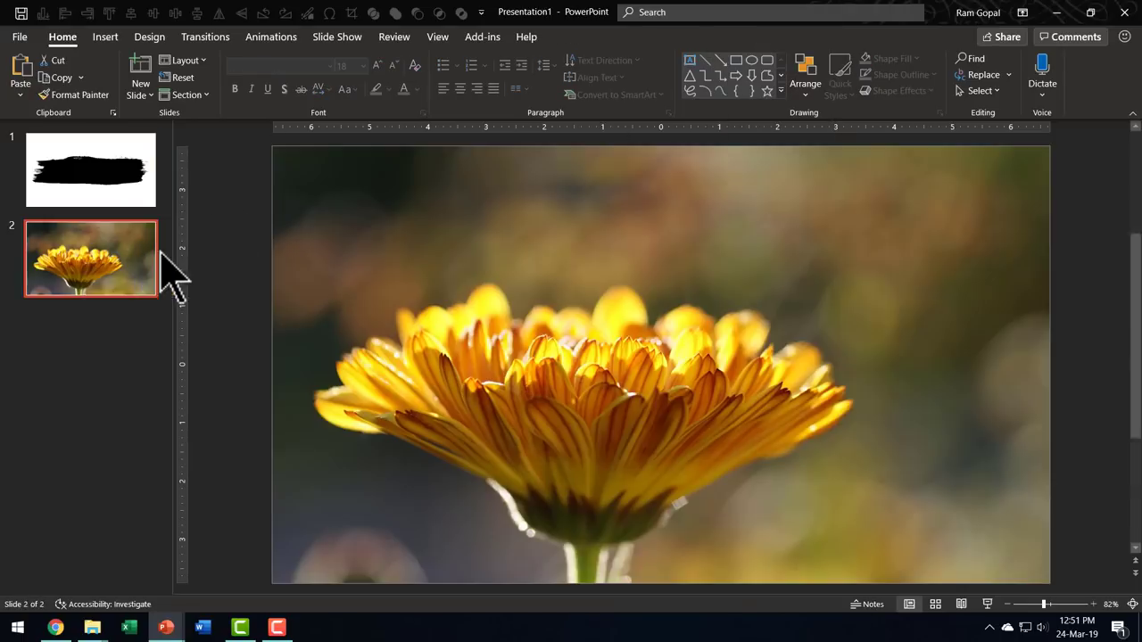
{"action": "right_click", "coordinate": [255, 259]}
{"action": "left_click", "coordinate": [295, 287]}
{"action": "mouse_move", "coordinate": [719, 361]}
{"action": "left_mouse_down"}
{"action": "mouse_move", "coordinate": [721, 342]}
{"action": "mouse_move", "coordinate": [702, 332]}
{"action": "left_mouse_up"}
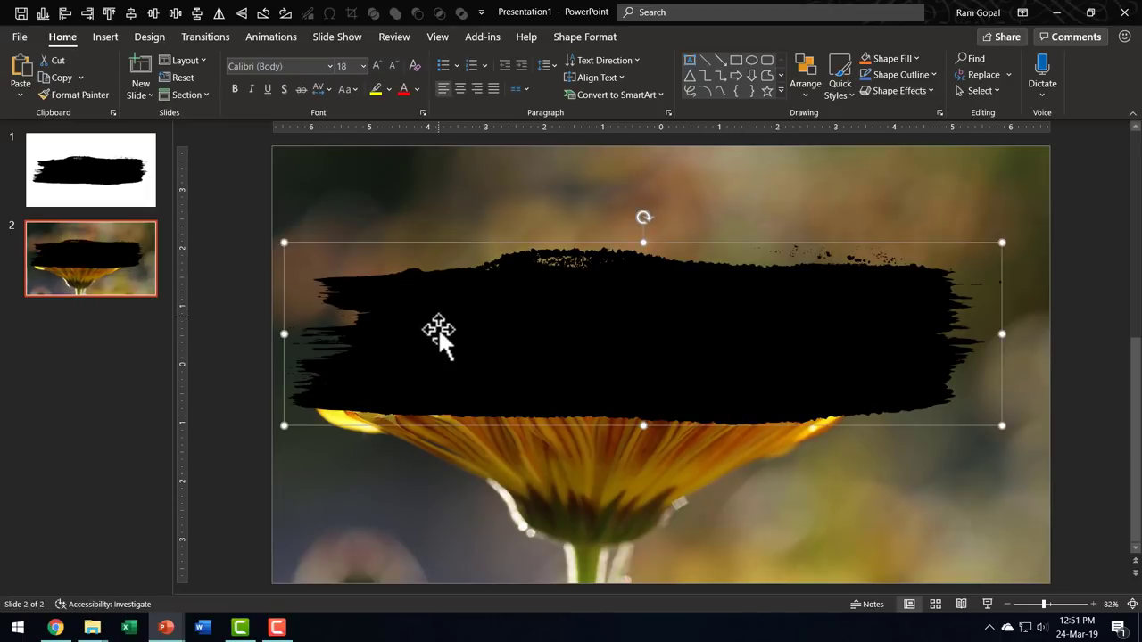
{"action": "left_click_drag", "start_coordinate": [637, 329], "coordinate": [635, 325]}
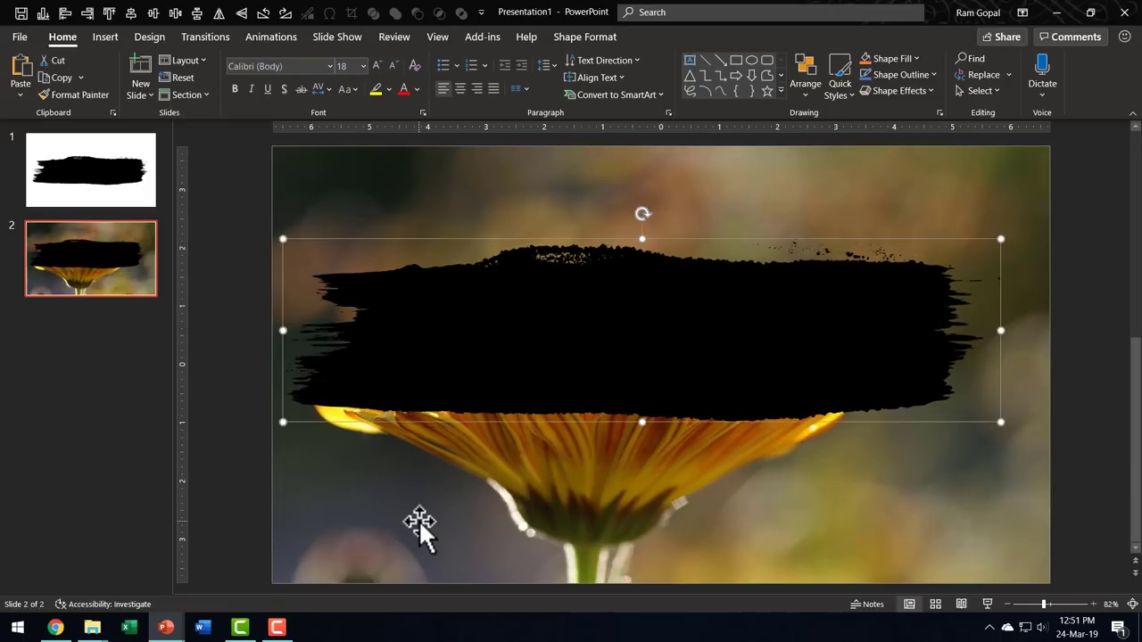
{"action": "right_click", "coordinate": [116, 280]}
{"action": "left_click", "coordinate": [153, 395]}
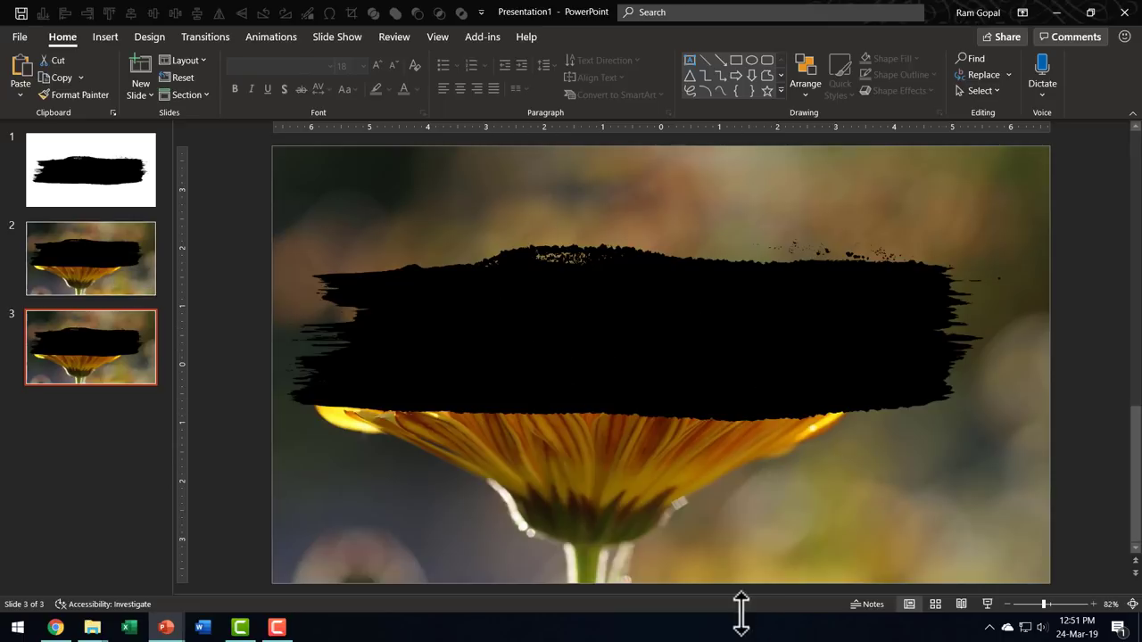
Clip slide 3's calendula photo to the black brush stroke using Merge Shapes > Intersect
{"action": "left_click", "coordinate": [792, 203]}
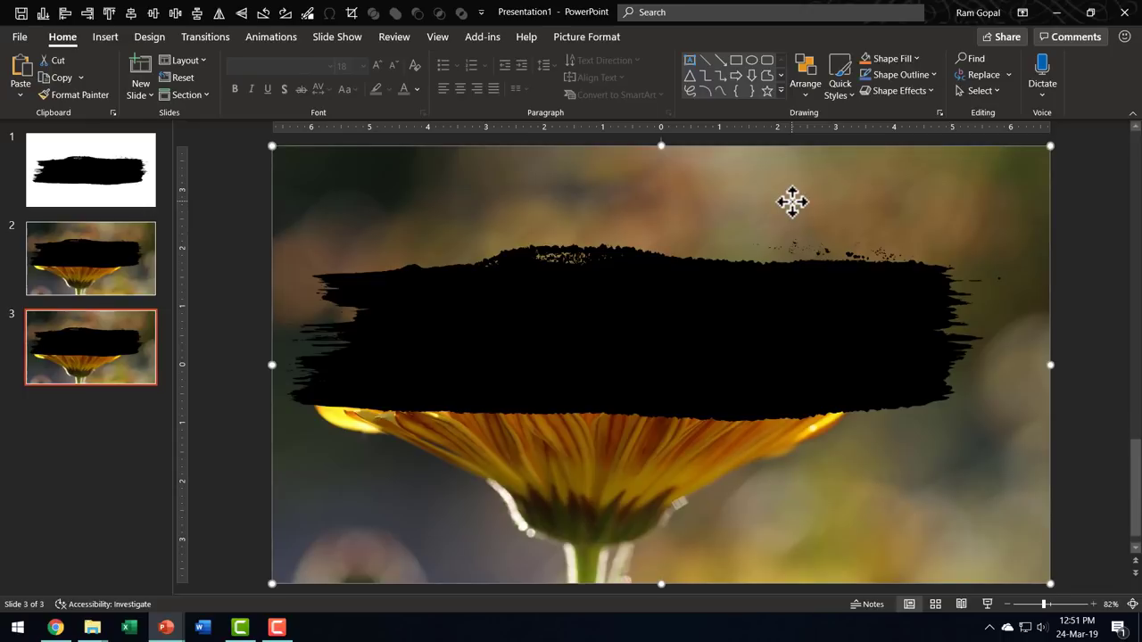
{"action": "left_click", "coordinate": [577, 312], "text": "shift"}
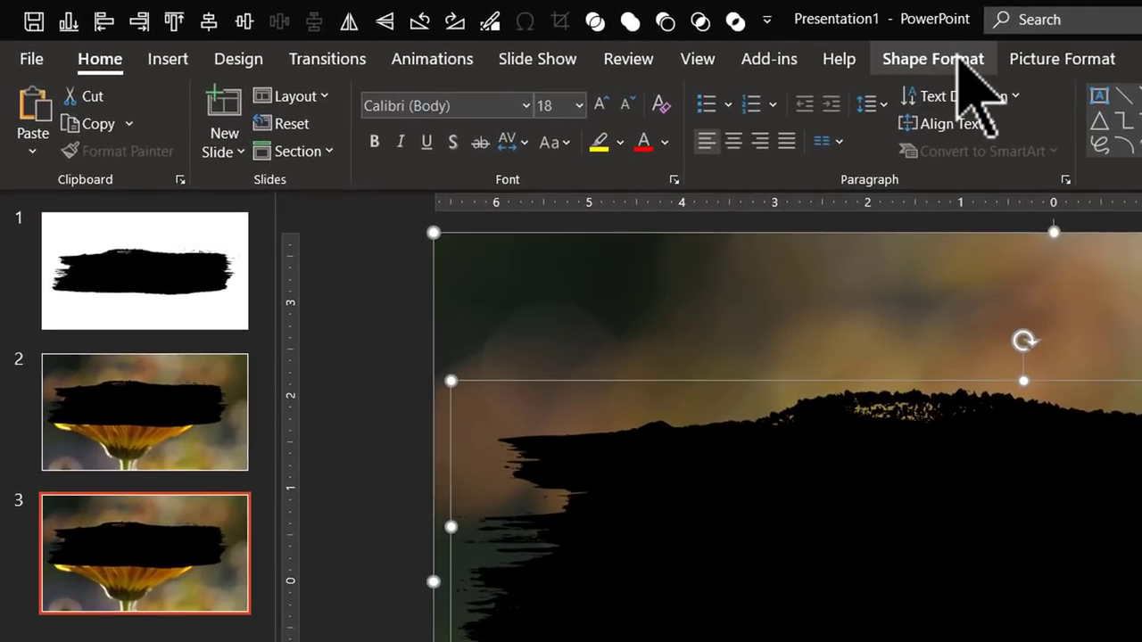
{"action": "left_click", "coordinate": [587, 36]}
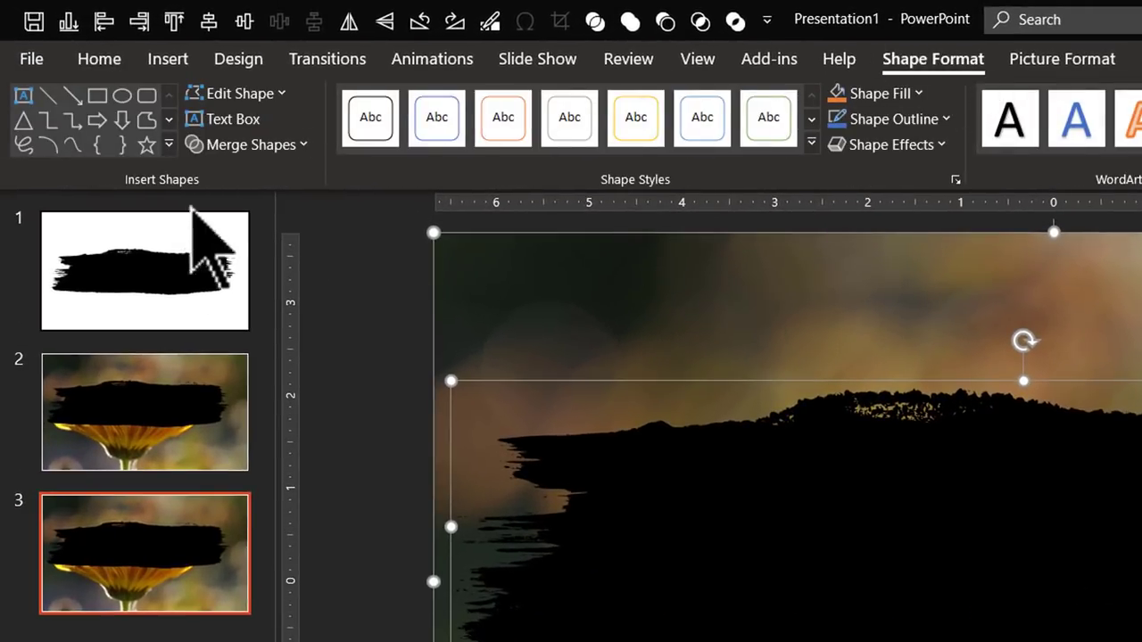
{"action": "left_click", "coordinate": [282, 144]}
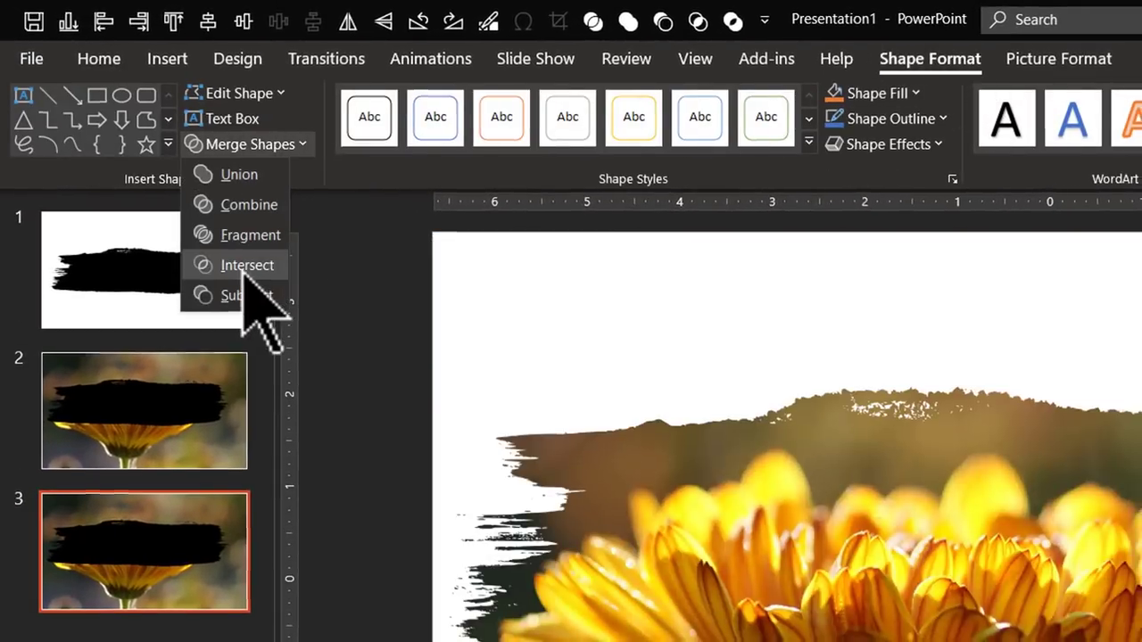
{"action": "left_click", "coordinate": [248, 265]}
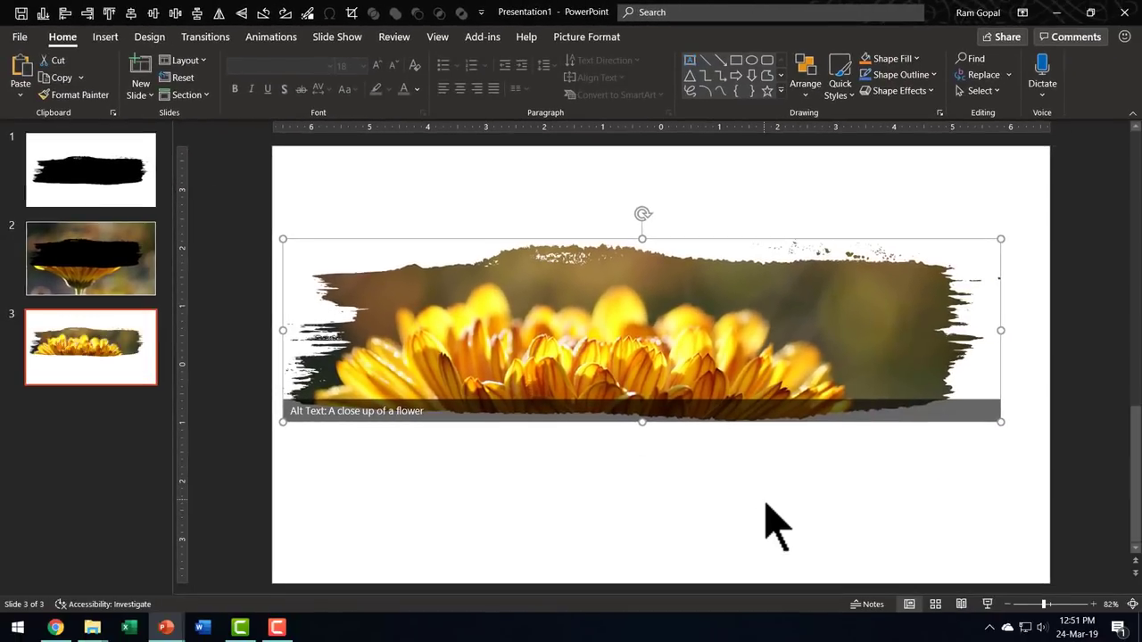
{"action": "left_click", "coordinate": [803, 482]}
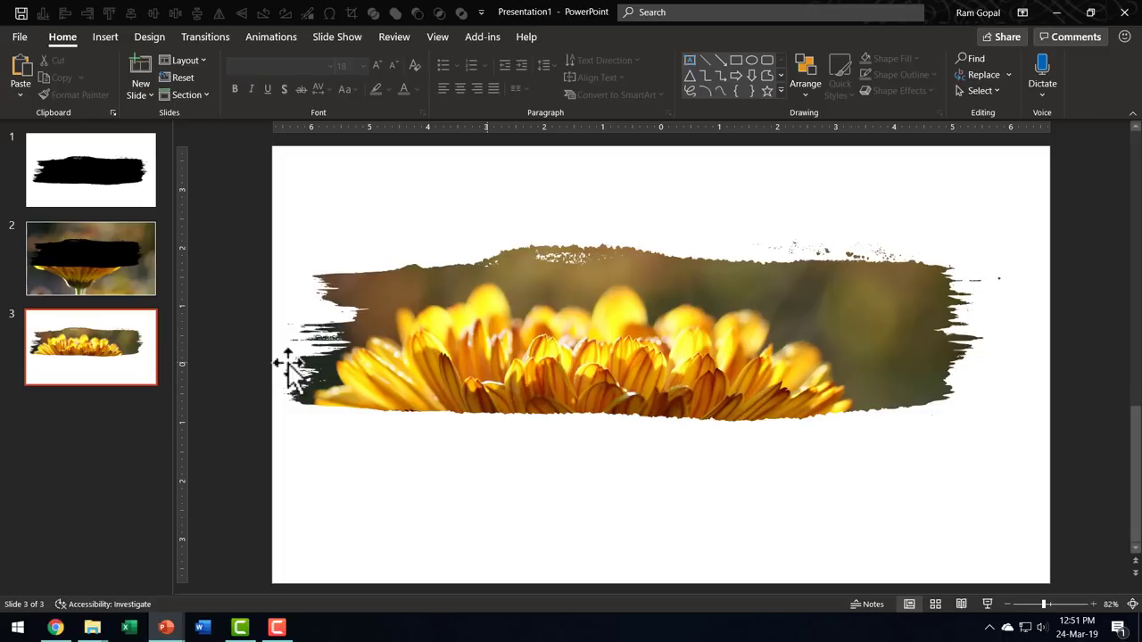
Duplicate slide 2 and move the brush stroke down over the petals, tilted counter-clockwise
{"action": "left_click", "coordinate": [111, 287]}
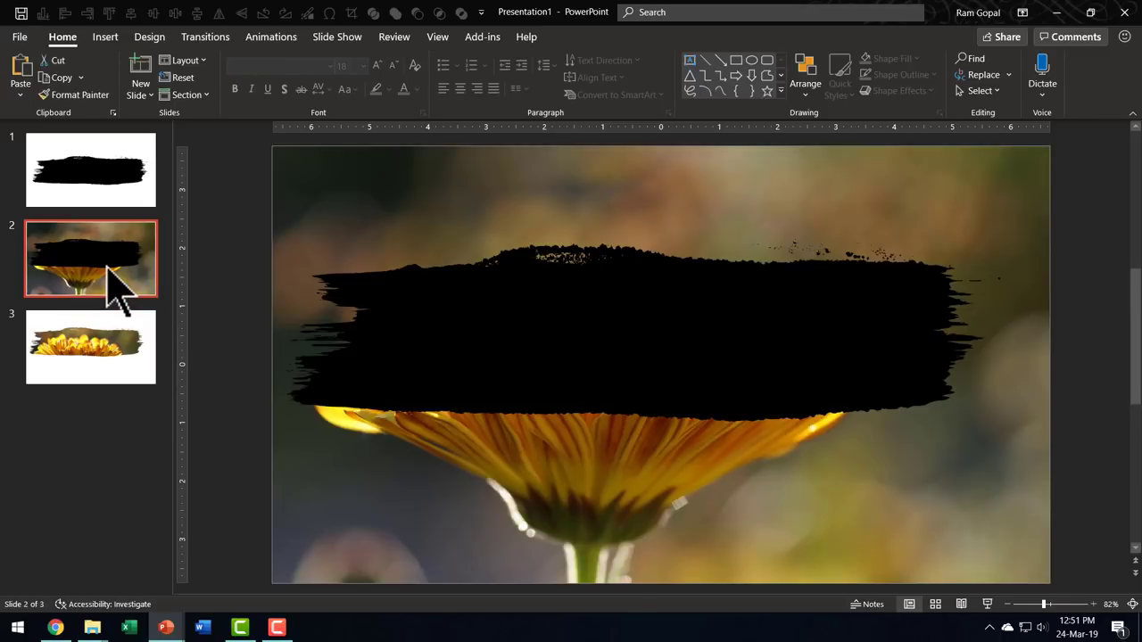
{"action": "right_click", "coordinate": [107, 265]}
{"action": "left_click", "coordinate": [151, 382]}
{"action": "left_click", "coordinate": [704, 327]}
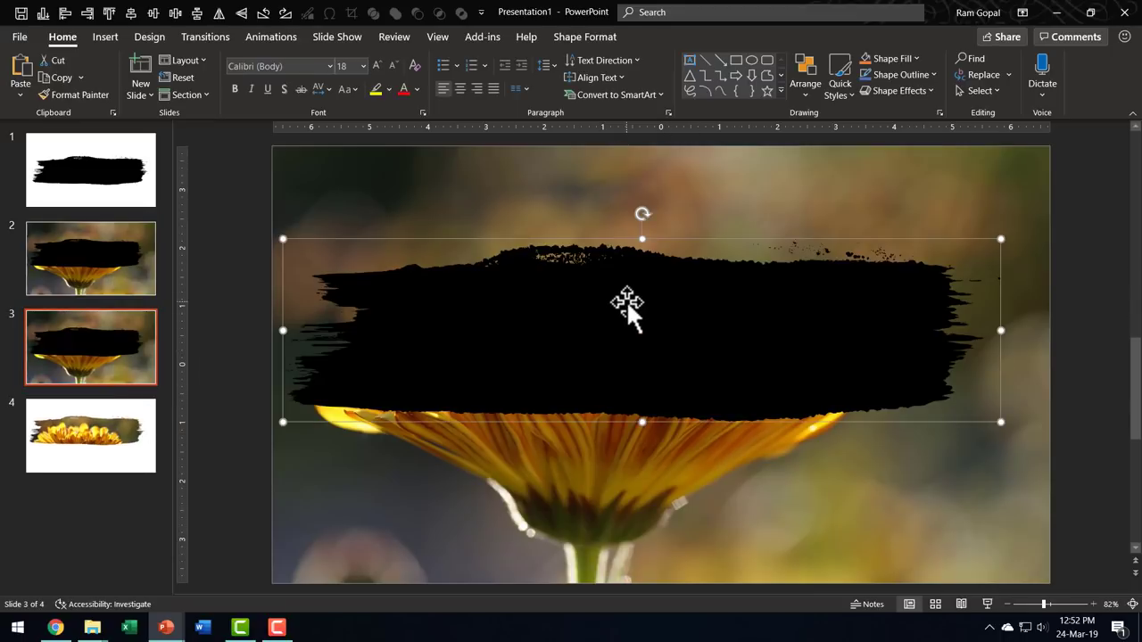
{"action": "left_click_drag", "start_coordinate": [623, 305], "coordinate": [618, 422]}
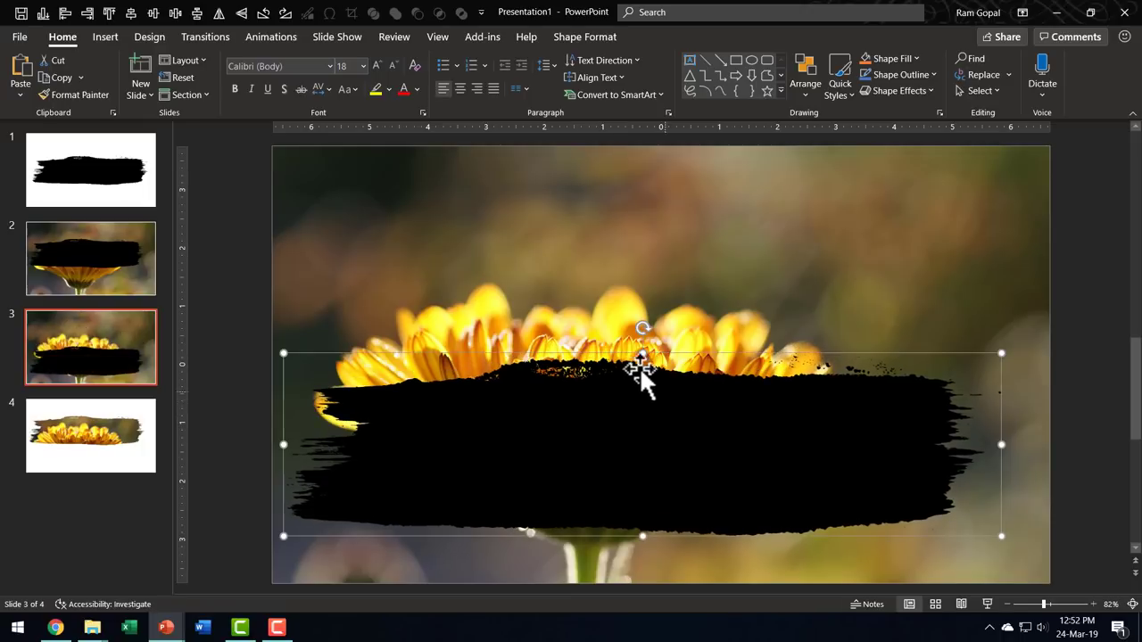
{"action": "left_click_drag", "start_coordinate": [642, 324], "coordinate": [617, 336]}
{"action": "left_click_drag", "start_coordinate": [755, 395], "coordinate": [741, 389]}
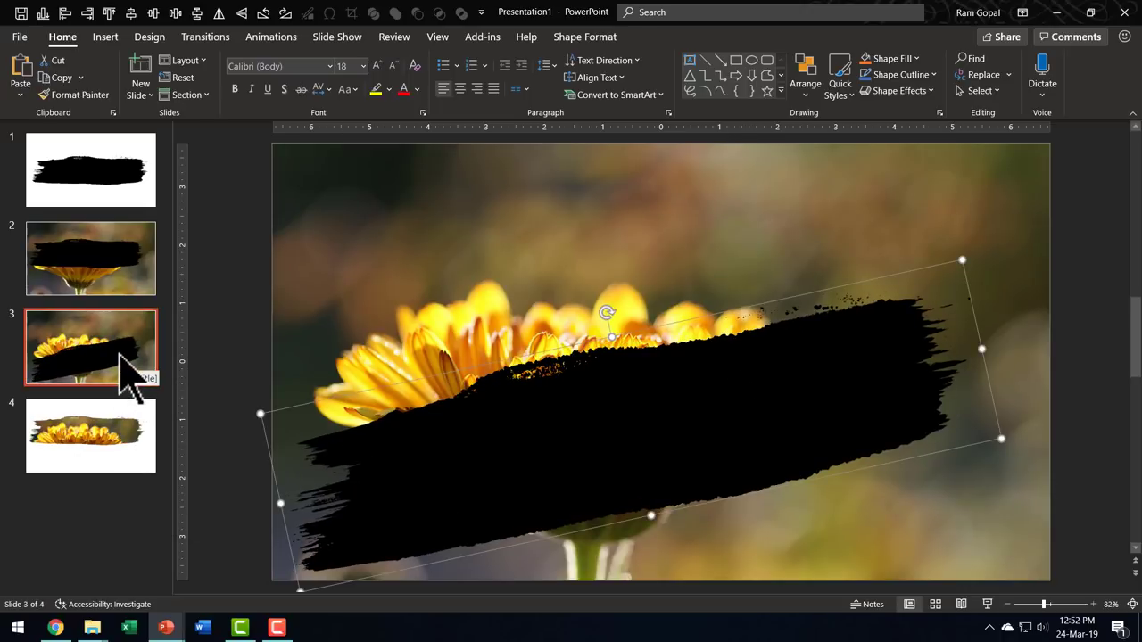
Intersect the flower photo with the tilted brush stroke to make the second cutout
{"action": "left_click", "coordinate": [536, 185]}
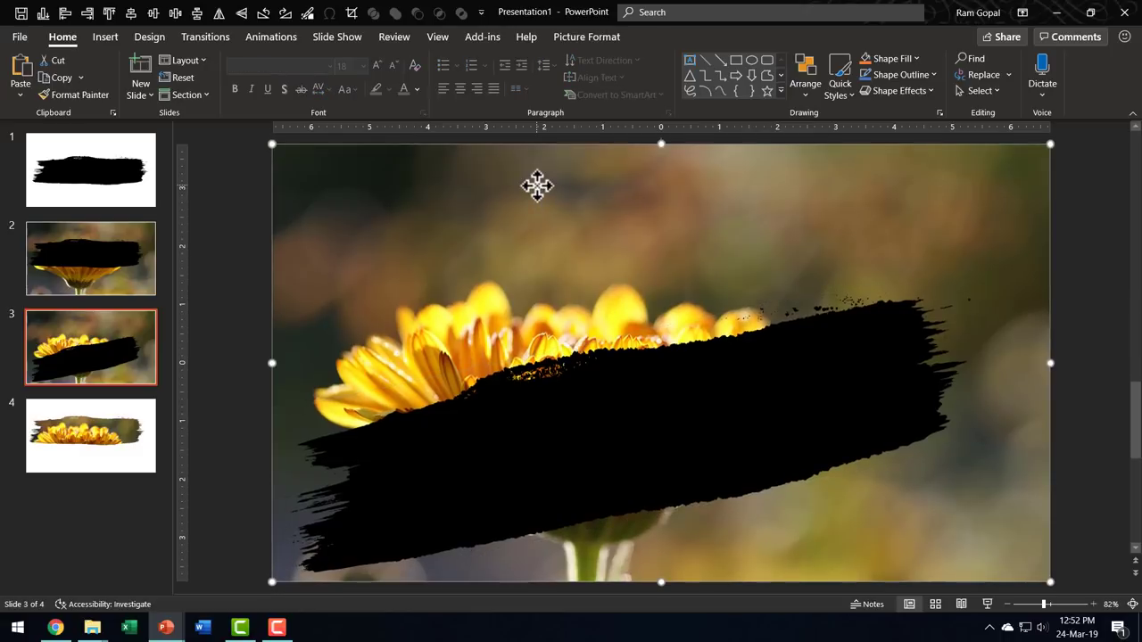
{"action": "left_click", "coordinate": [651, 415], "text": "shift"}
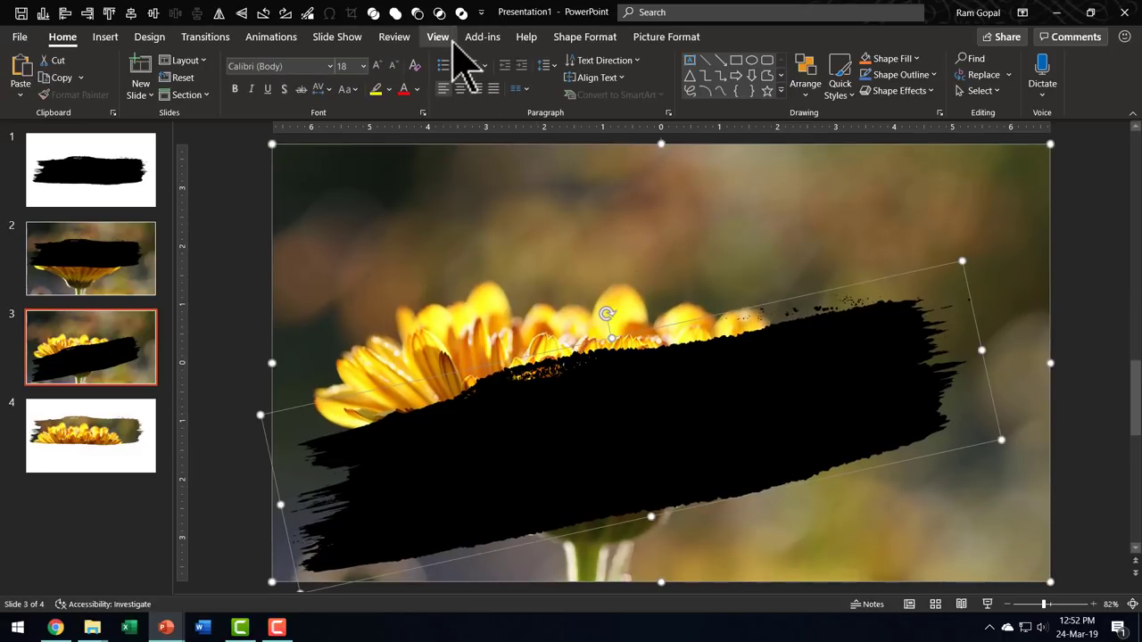
{"action": "left_click", "coordinate": [593, 37]}
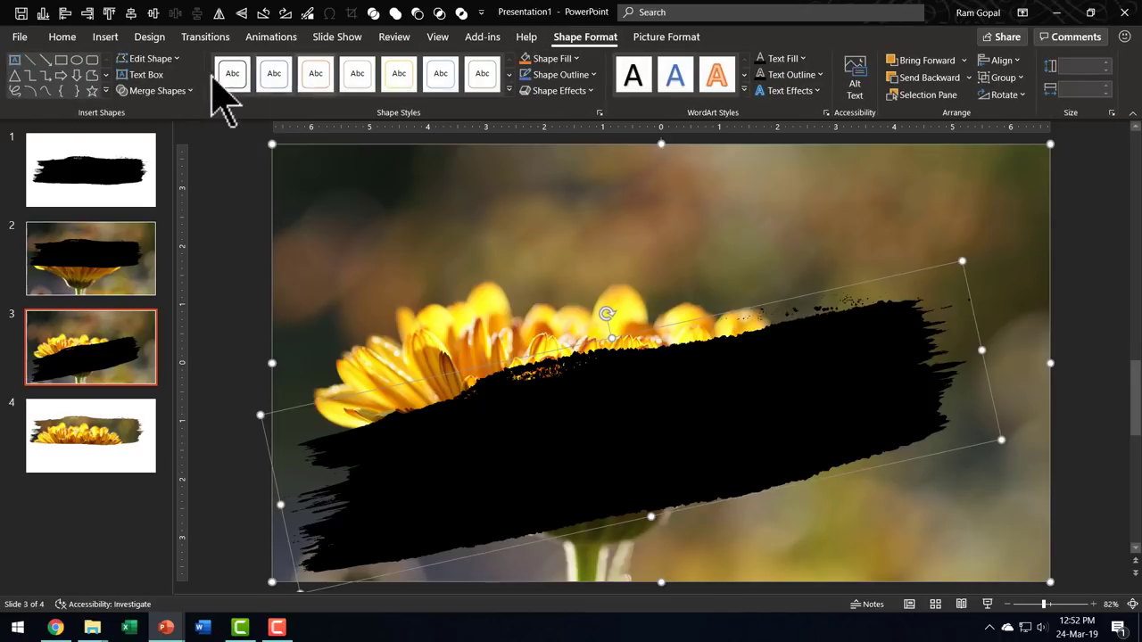
{"action": "left_click", "coordinate": [157, 90]}
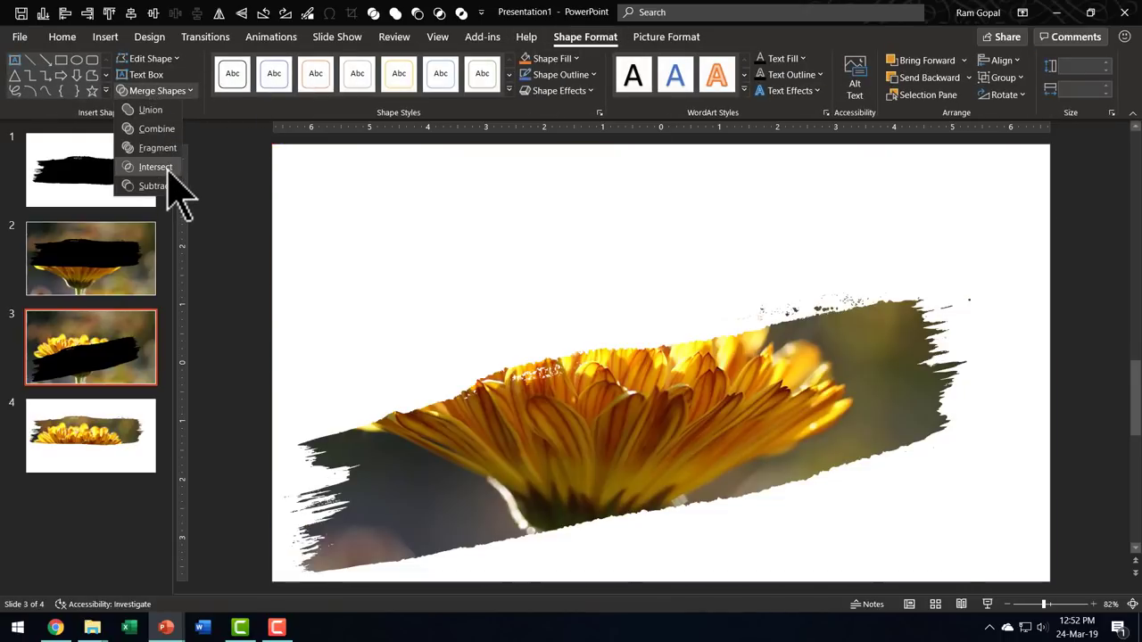
{"action": "left_click", "coordinate": [156, 166]}
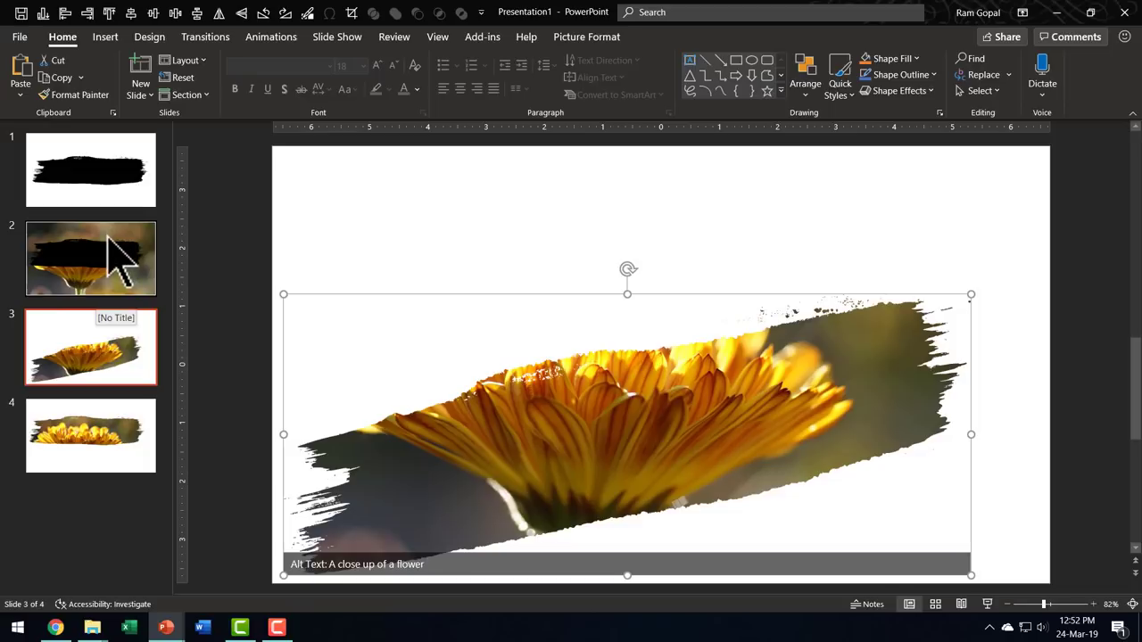
Duplicate slide 2 again and place the brush stroke rotated across the flower's lower half
{"action": "right_click", "coordinate": [102, 255]}
{"action": "left_click", "coordinate": [107, 359]}
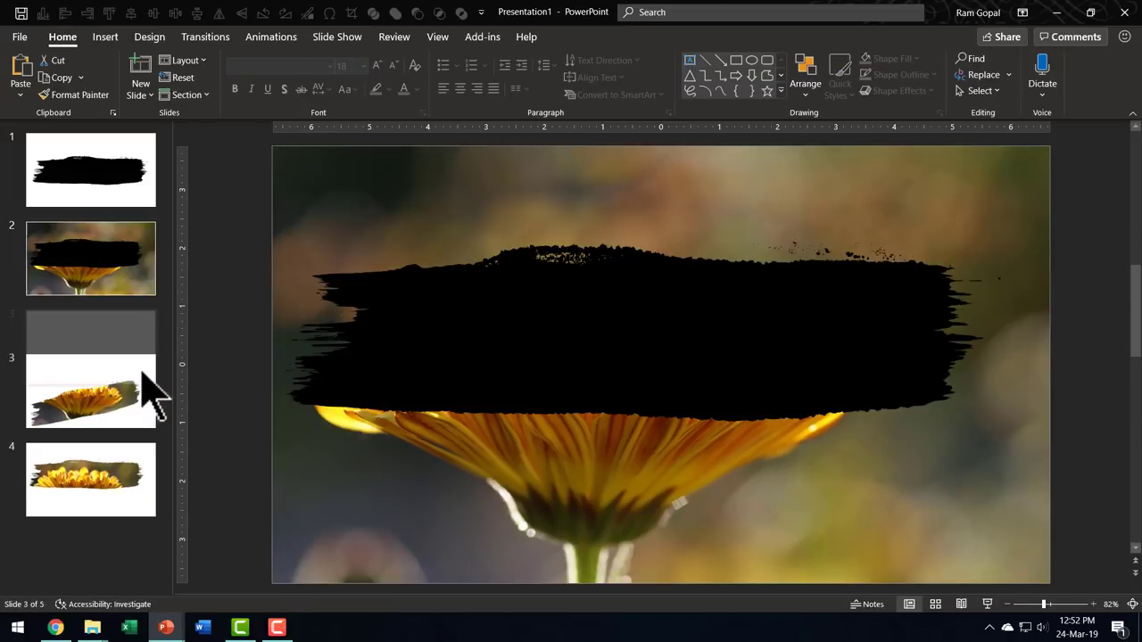
{"action": "left_click", "coordinate": [641, 341]}
{"action": "mouse_move", "coordinate": [724, 329]}
{"action": "left_mouse_down"}
{"action": "mouse_move", "coordinate": [740, 438]}
{"action": "mouse_move", "coordinate": [743, 412]}
{"action": "left_mouse_up"}
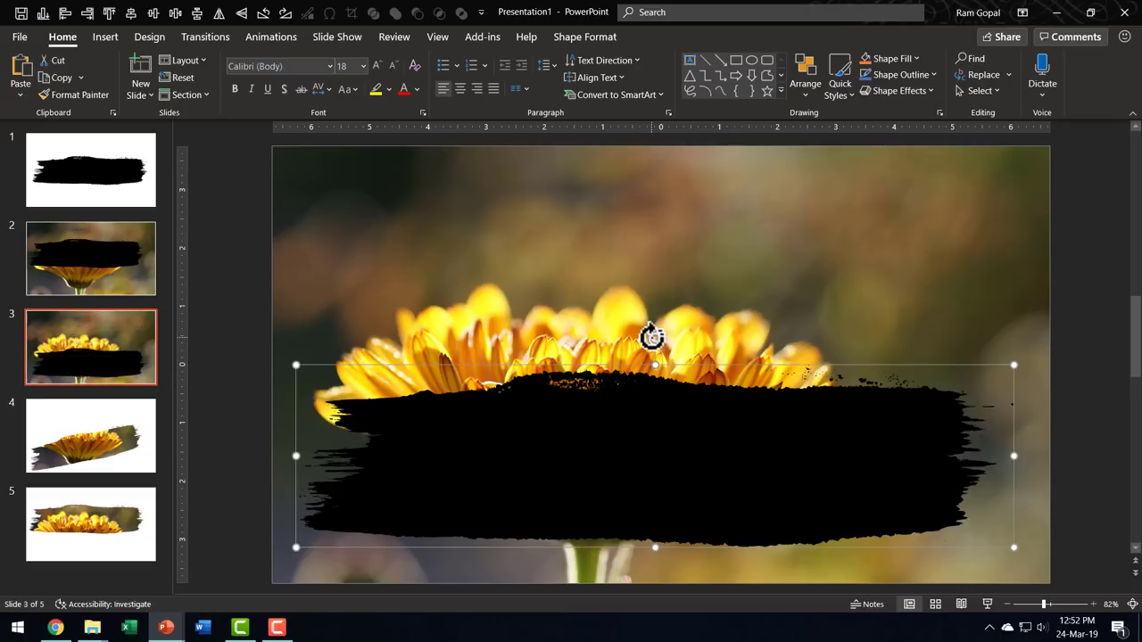
{"action": "left_click_drag", "start_coordinate": [653, 337], "coordinate": [669, 348]}
{"action": "mouse_move", "coordinate": [658, 420]}
{"action": "left_mouse_down"}
{"action": "mouse_move", "coordinate": [642, 423]}
{"action": "mouse_move", "coordinate": [652, 432]}
{"action": "left_mouse_up"}
{"action": "left_click_drag", "start_coordinate": [667, 347], "coordinate": [657, 353]}
{"action": "left_click_drag", "start_coordinate": [829, 454], "coordinate": [821, 473]}
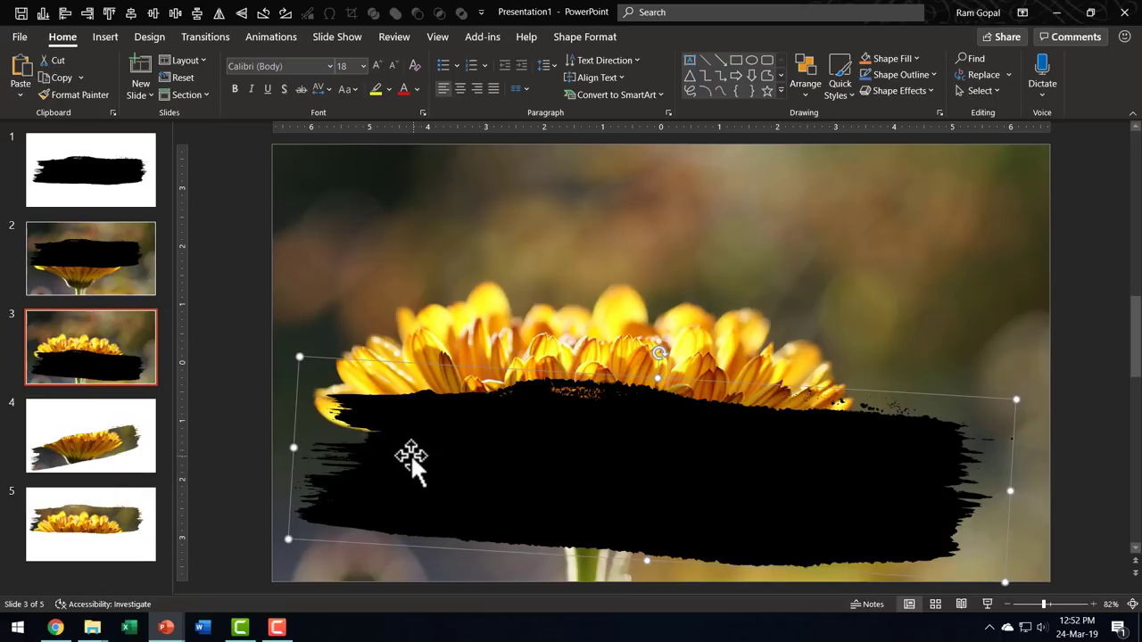
Select the flower photo together with the lower brush stroke for merging
{"action": "left_click", "coordinate": [822, 303]}
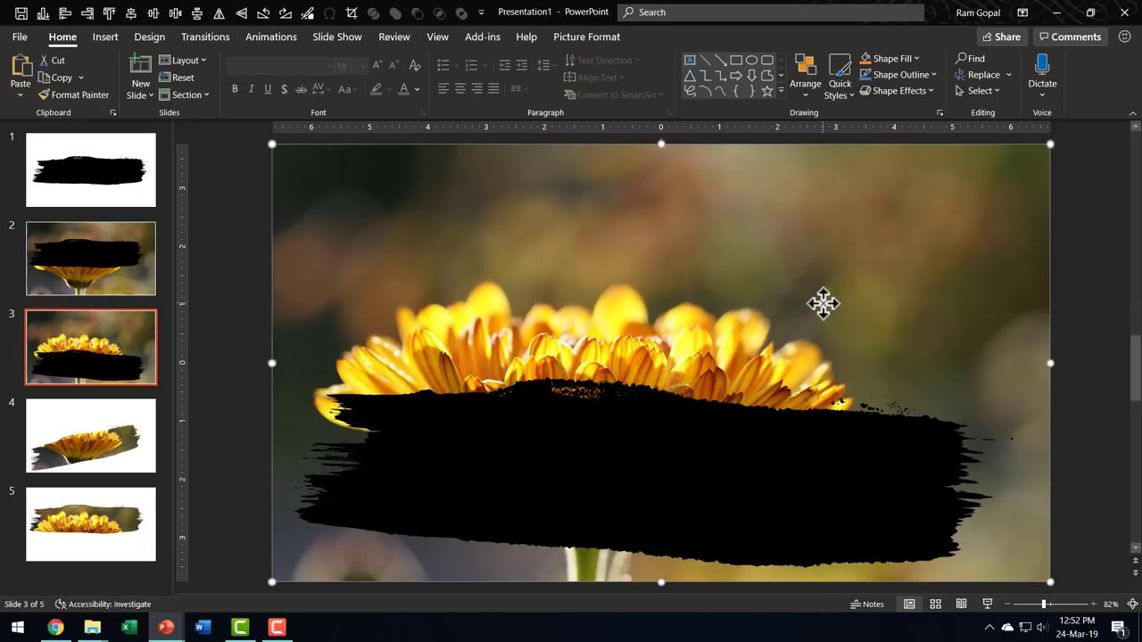
{"action": "left_click", "coordinate": [765, 434], "text": "shift"}
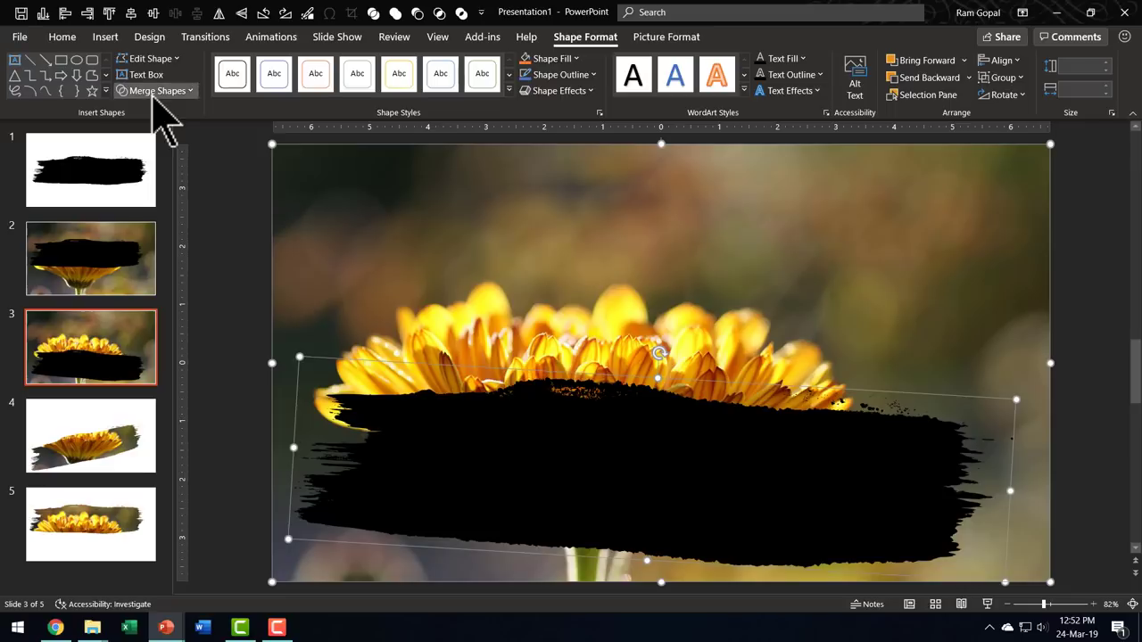
{"action": "left_click", "coordinate": [157, 91]}
Finish the lower brush cutout with Intersect and add a new blank slide 6
{"action": "left_click", "coordinate": [155, 167]}
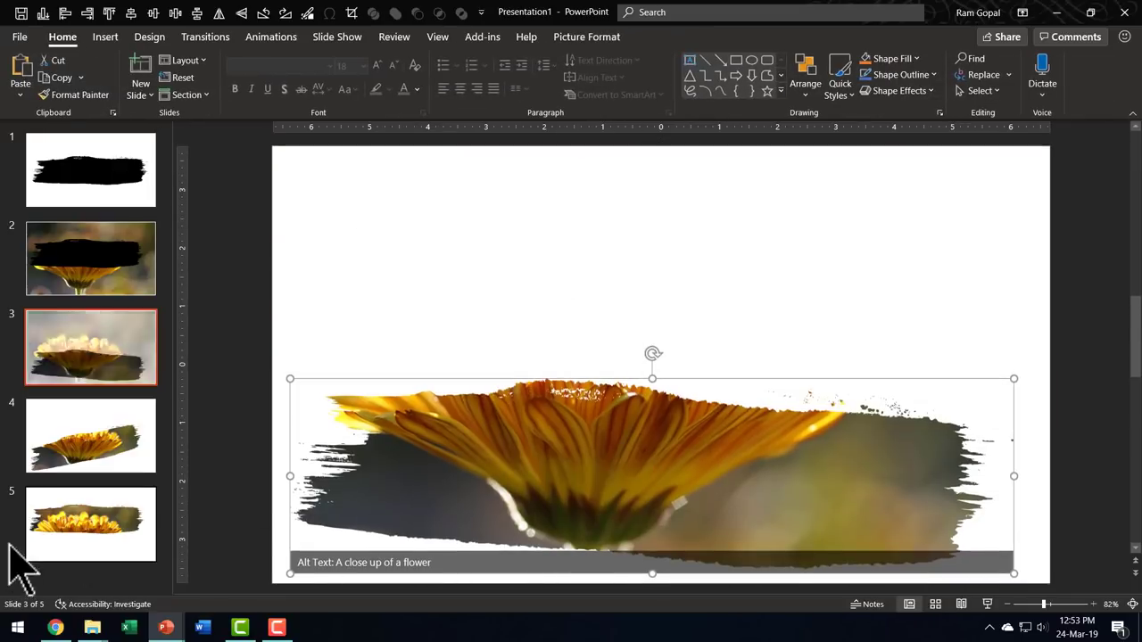
{"action": "right_click", "coordinate": [72, 578]}
{"action": "left_click", "coordinate": [115, 546]}
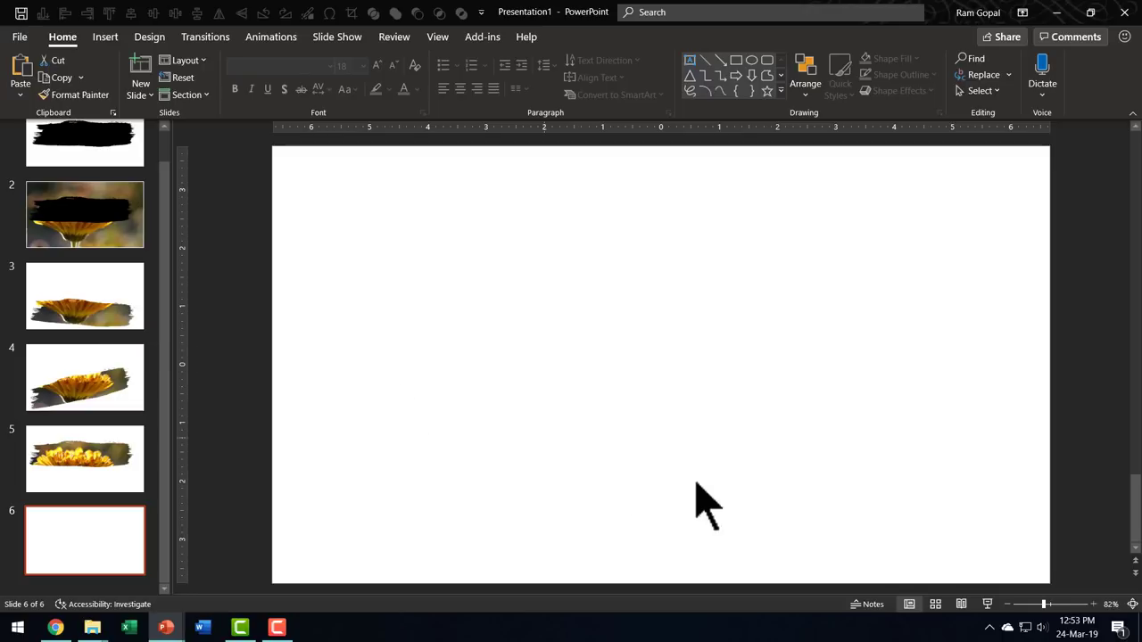
Move the flower cutout from slide 5 onto slide 6
{"action": "left_click", "coordinate": [134, 459]}
{"action": "left_click", "coordinate": [658, 334]}
{"action": "right_click", "coordinate": [658, 334]}
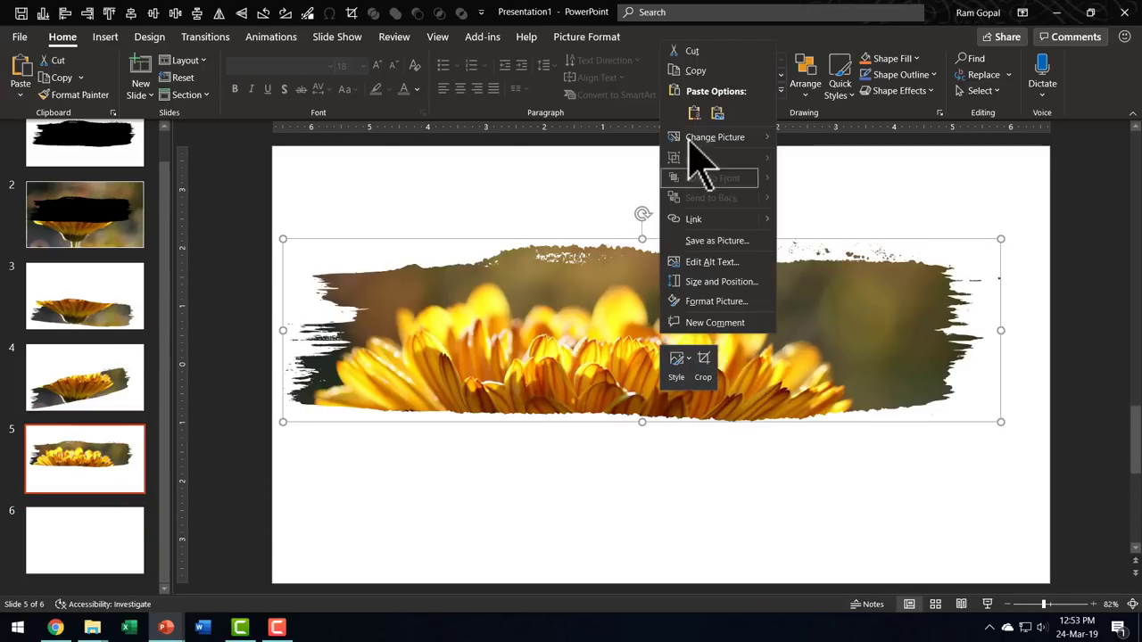
{"action": "left_click", "coordinate": [701, 49]}
{"action": "left_click", "coordinate": [117, 512]}
{"action": "right_click", "coordinate": [470, 400]}
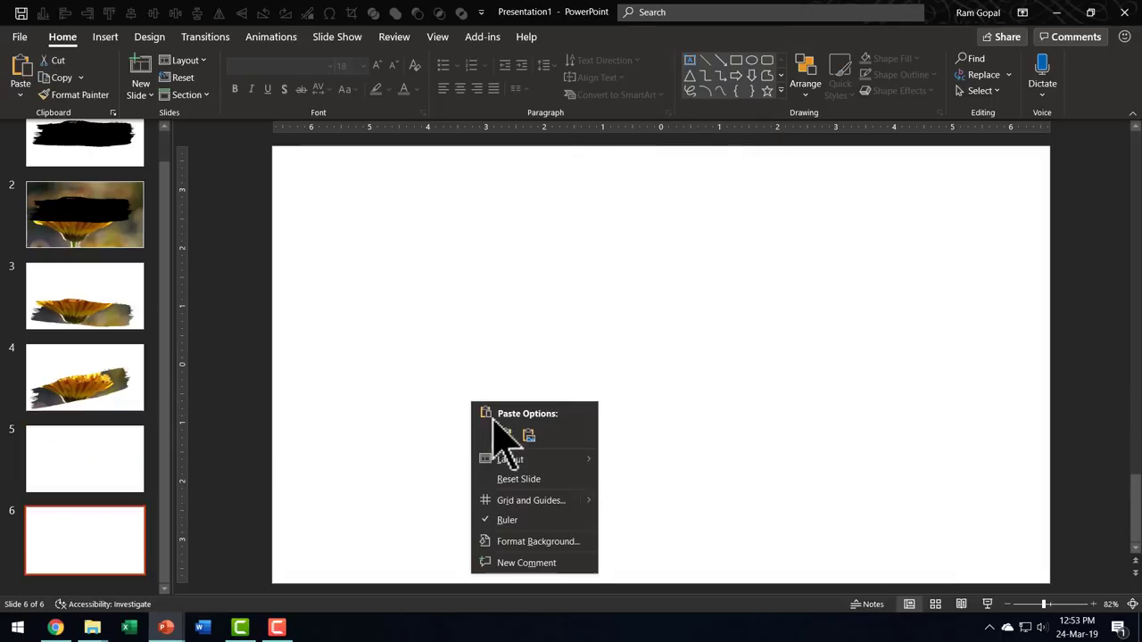
{"action": "left_click", "coordinate": [509, 437]}
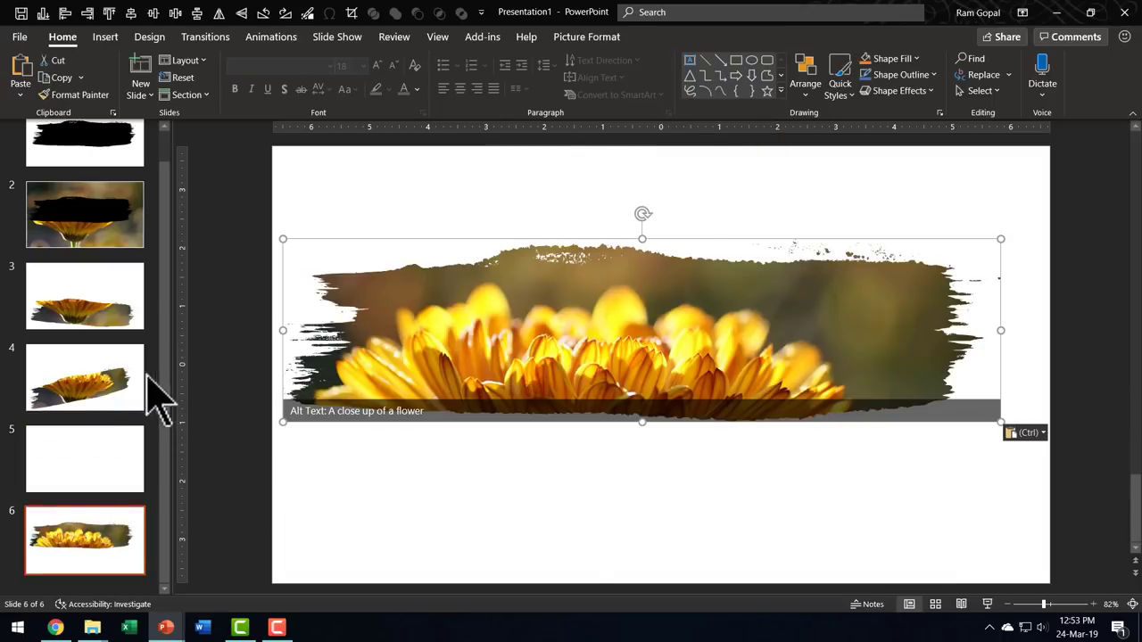
Move the tilted flower cutout from slide 4 onto slide 6
{"action": "left_click", "coordinate": [115, 406]}
{"action": "left_click", "coordinate": [650, 390]}
{"action": "right_click", "coordinate": [650, 389]}
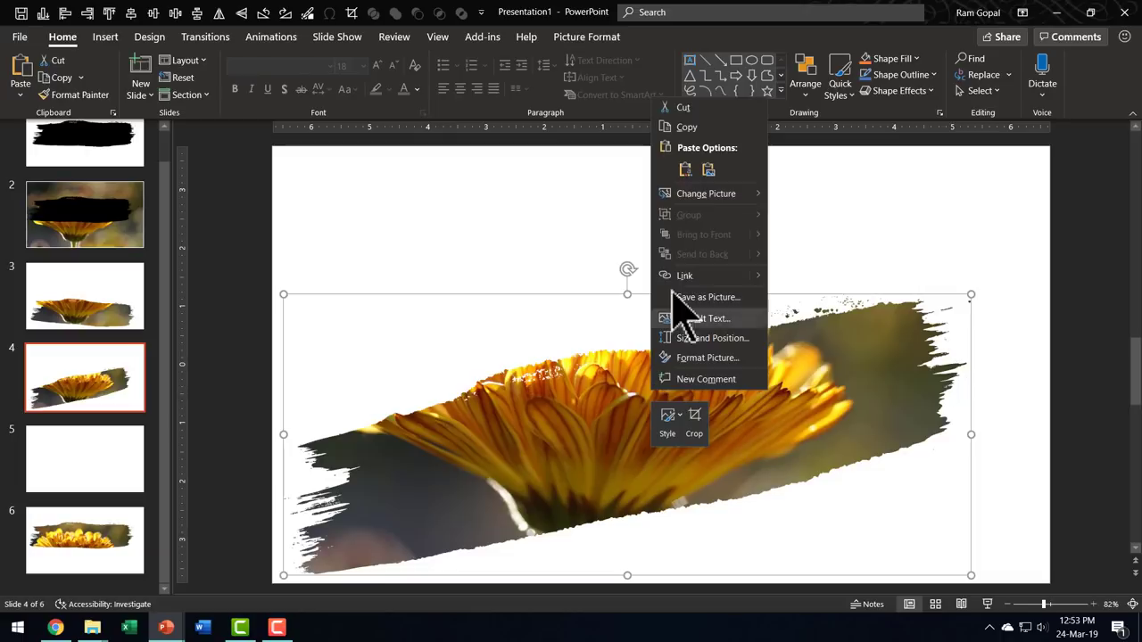
{"action": "left_click", "coordinate": [691, 105]}
{"action": "left_click", "coordinate": [120, 575]}
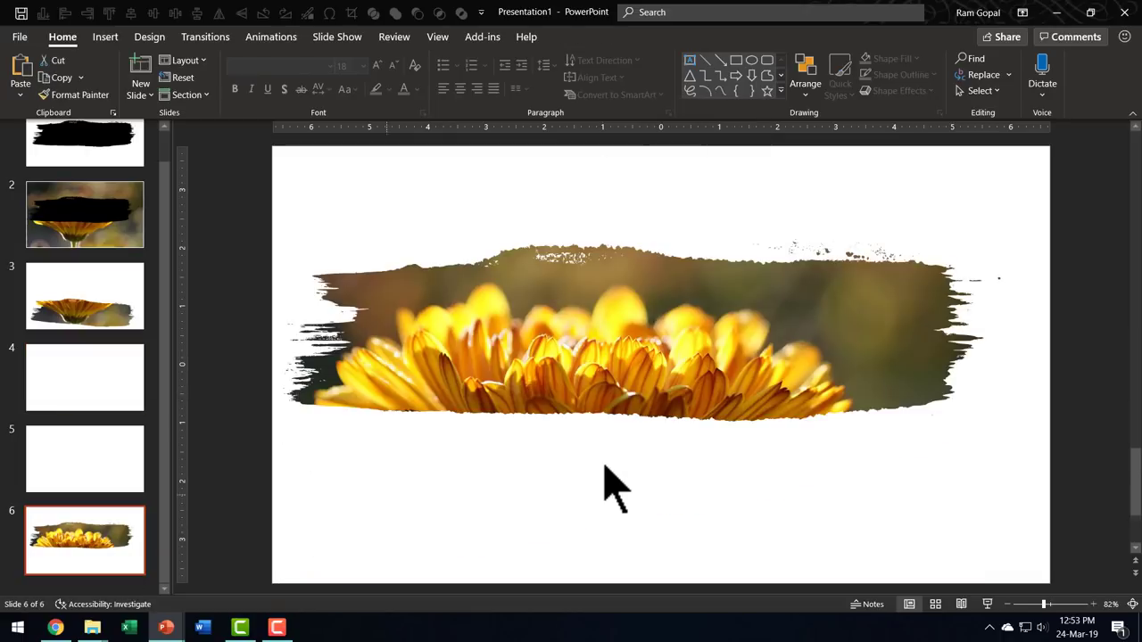
{"action": "right_click", "coordinate": [601, 294]}
{"action": "left_click", "coordinate": [634, 325]}
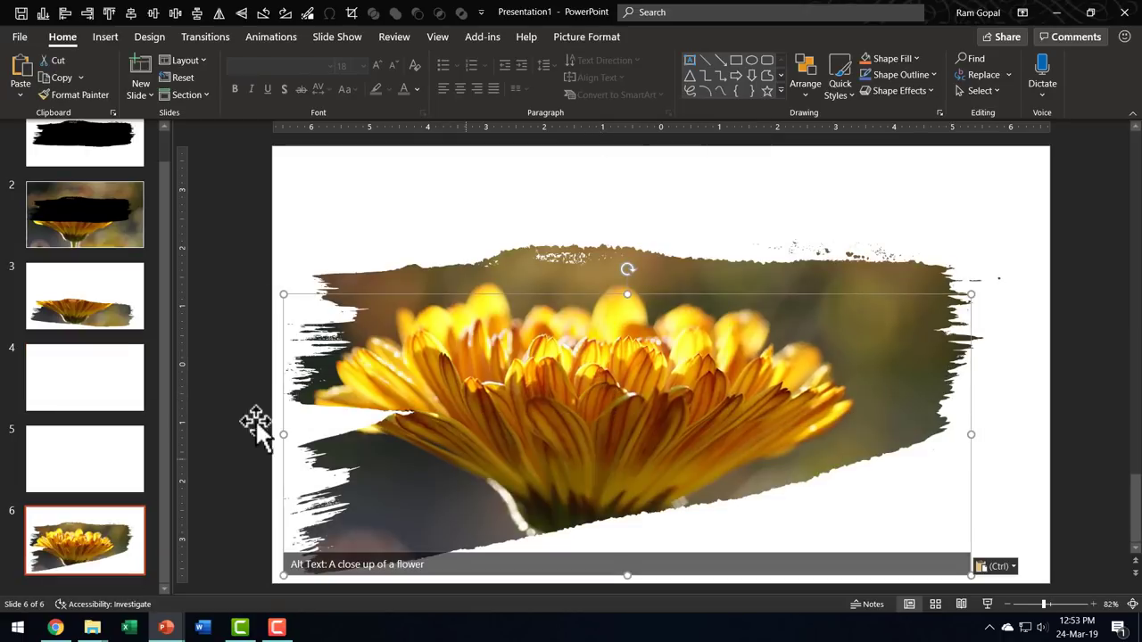
Move the flower piece from slide 3 onto slide 6
{"action": "left_click", "coordinate": [102, 318]}
{"action": "left_click", "coordinate": [592, 422]}
{"action": "right_click", "coordinate": [592, 421]}
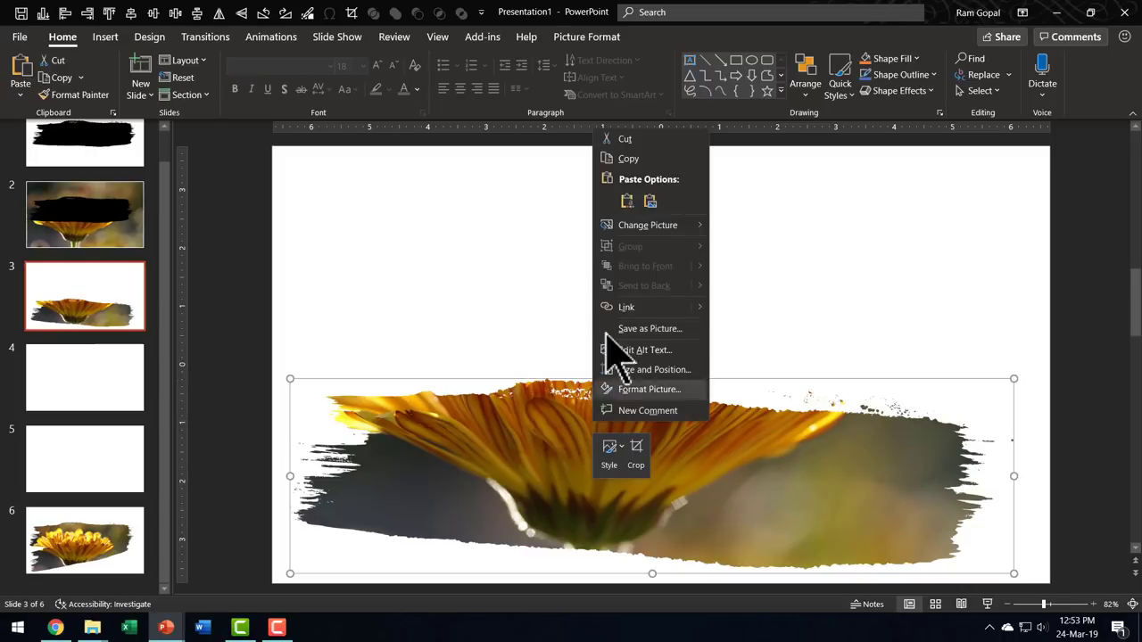
{"action": "left_click", "coordinate": [629, 136]}
{"action": "left_click", "coordinate": [122, 527]}
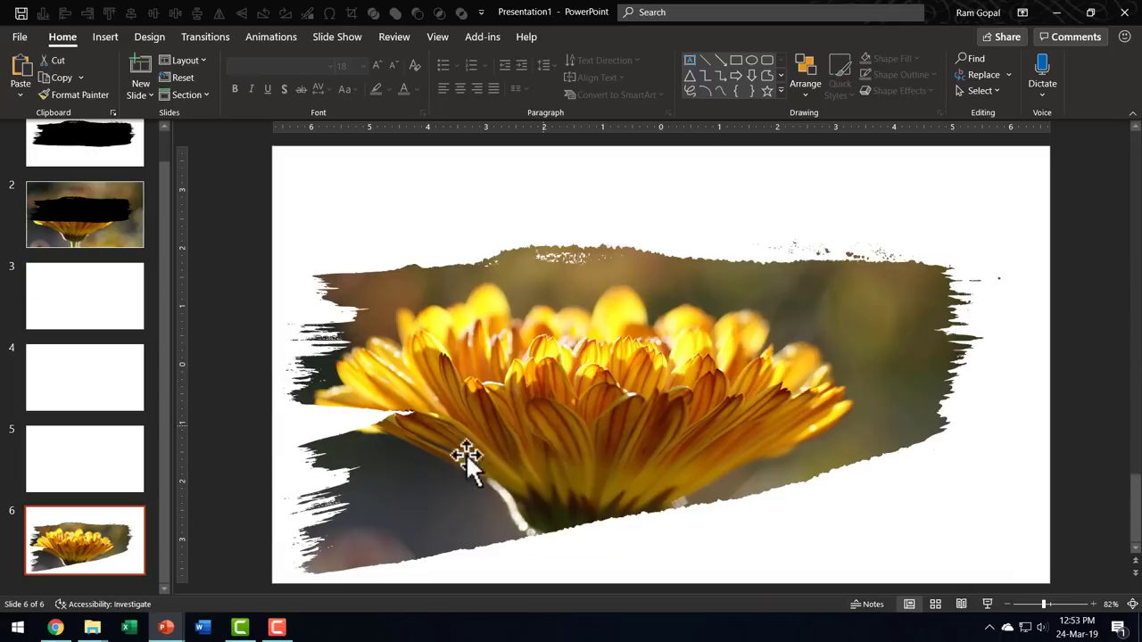
{"action": "right_click", "coordinate": [210, 342]}
{"action": "left_click", "coordinate": [250, 377]}
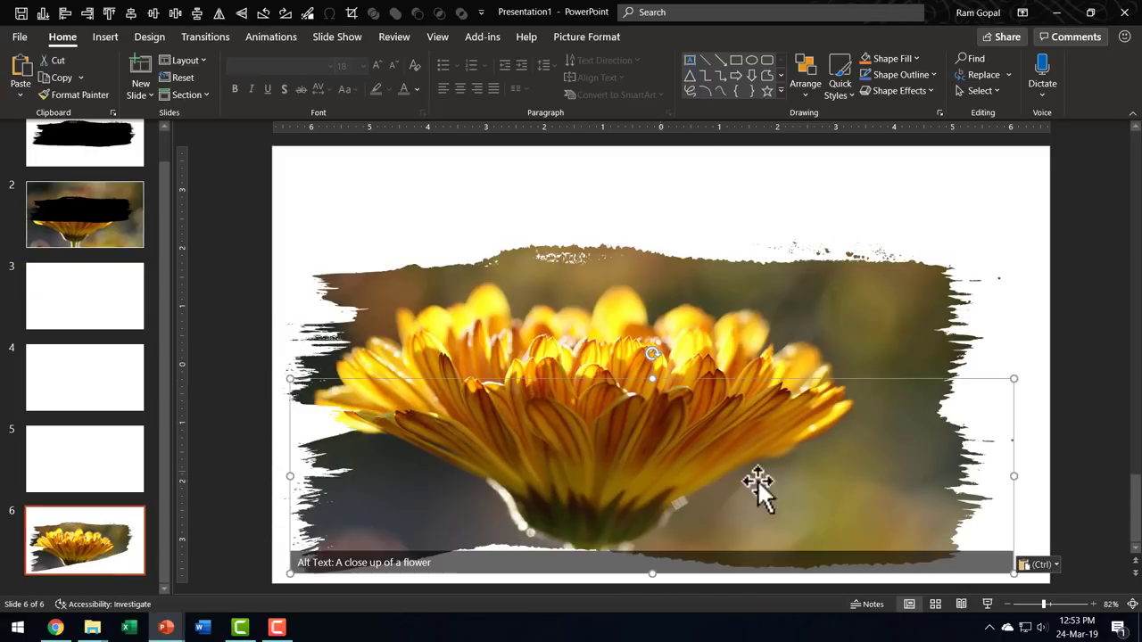
Select all the flower pieces together and shift them up and right as one photo
{"action": "left_click", "coordinate": [1075, 499]}
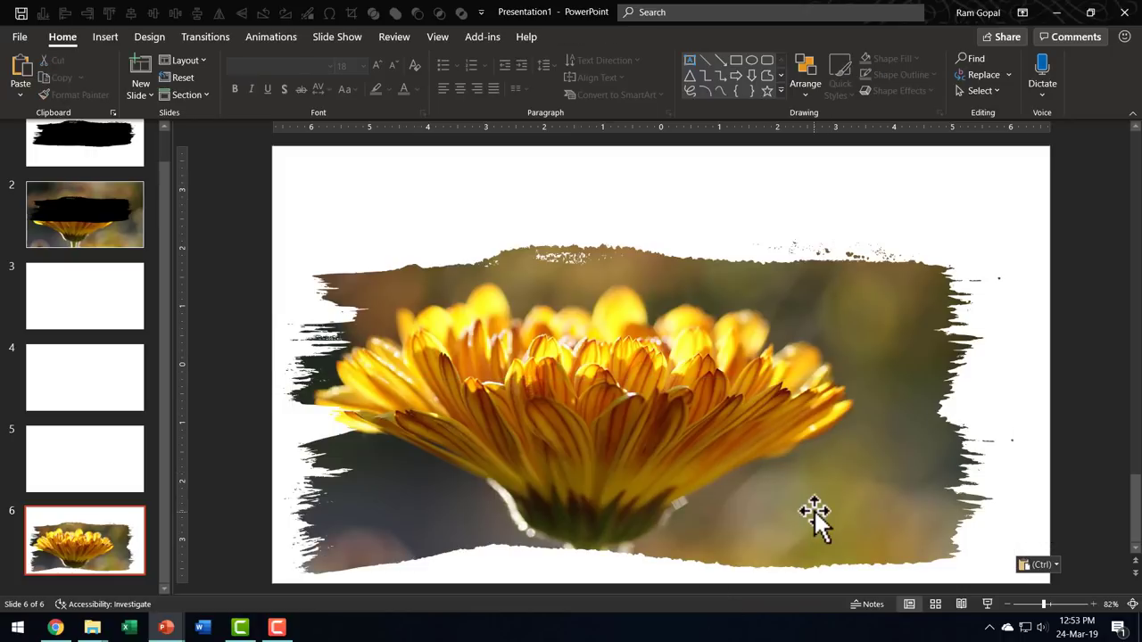
{"action": "left_click_drag", "start_coordinate": [259, 174], "coordinate": [1120, 620]}
{"action": "left_click_drag", "start_coordinate": [680, 330], "coordinate": [703, 294]}
{"action": "left_click", "coordinate": [1104, 383]}
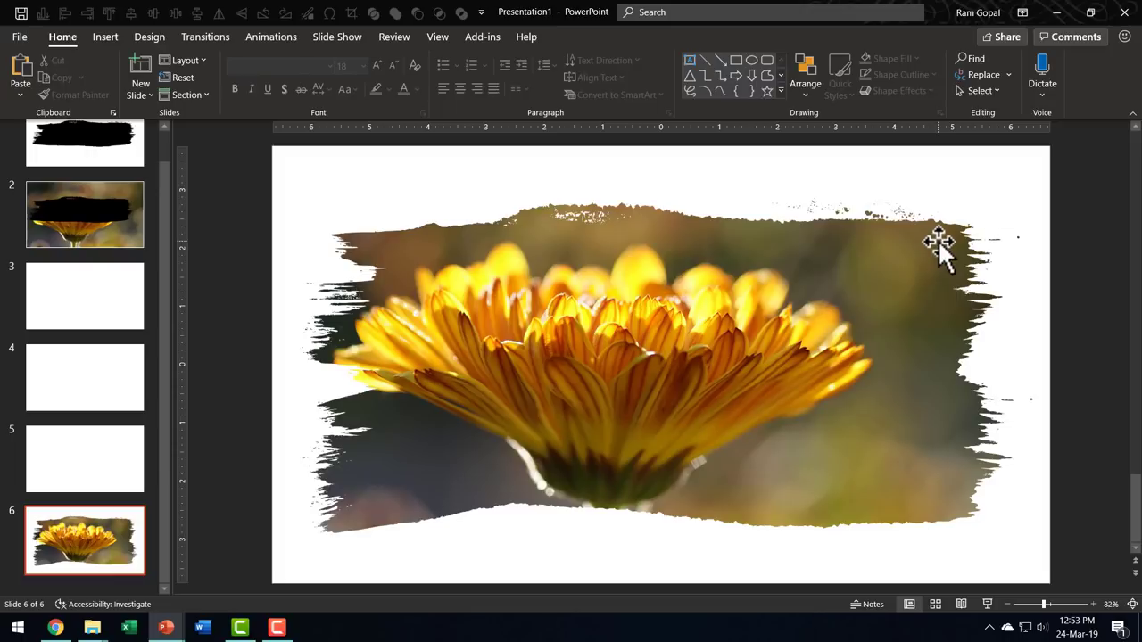
Give the upper flower piece a Wipe entrance from the left
{"action": "left_click", "coordinate": [609, 210]}
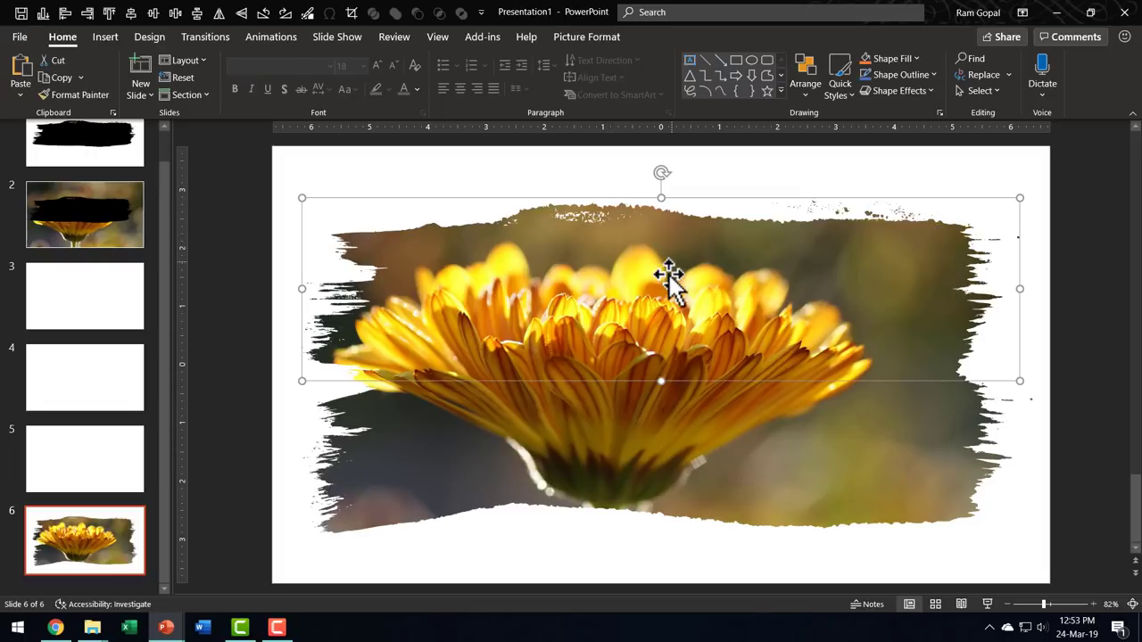
{"action": "left_click", "coordinate": [288, 40]}
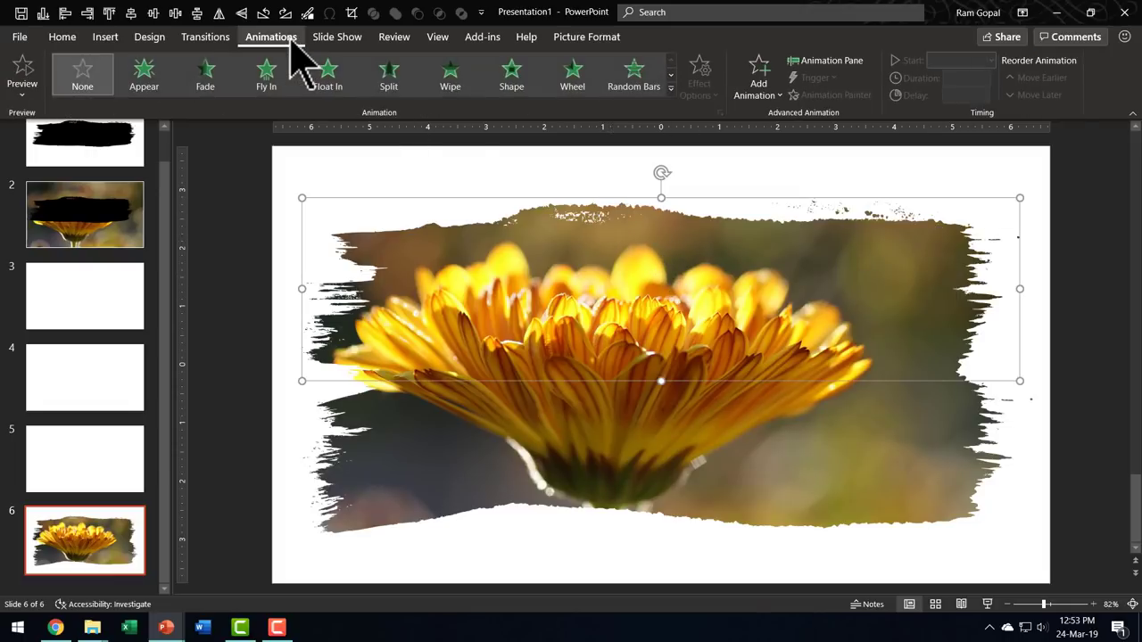
{"action": "left_click", "coordinate": [450, 82]}
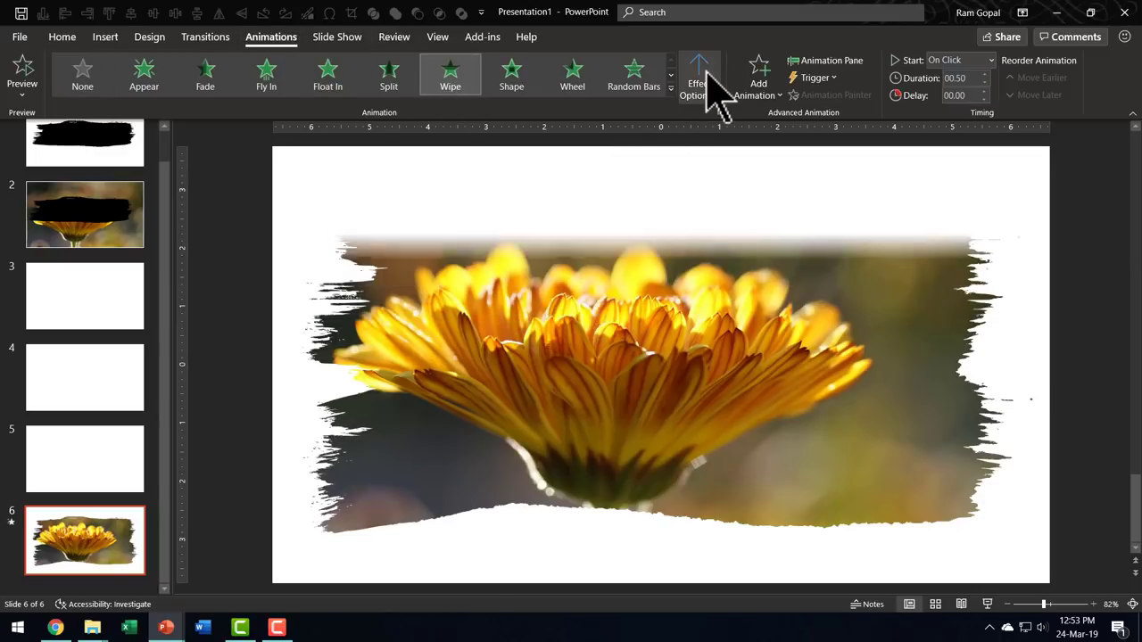
{"action": "left_click", "coordinate": [705, 90]}
{"action": "left_click", "coordinate": [733, 176]}
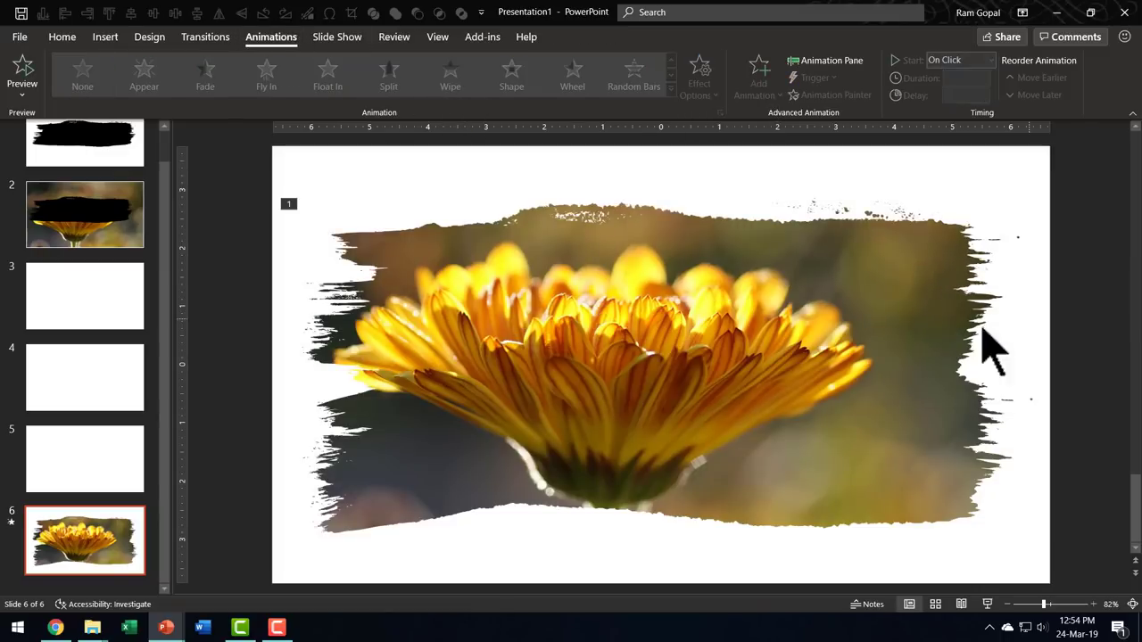
Give the next flower piece a Wipe entrance from the right
{"action": "left_click", "coordinate": [936, 351]}
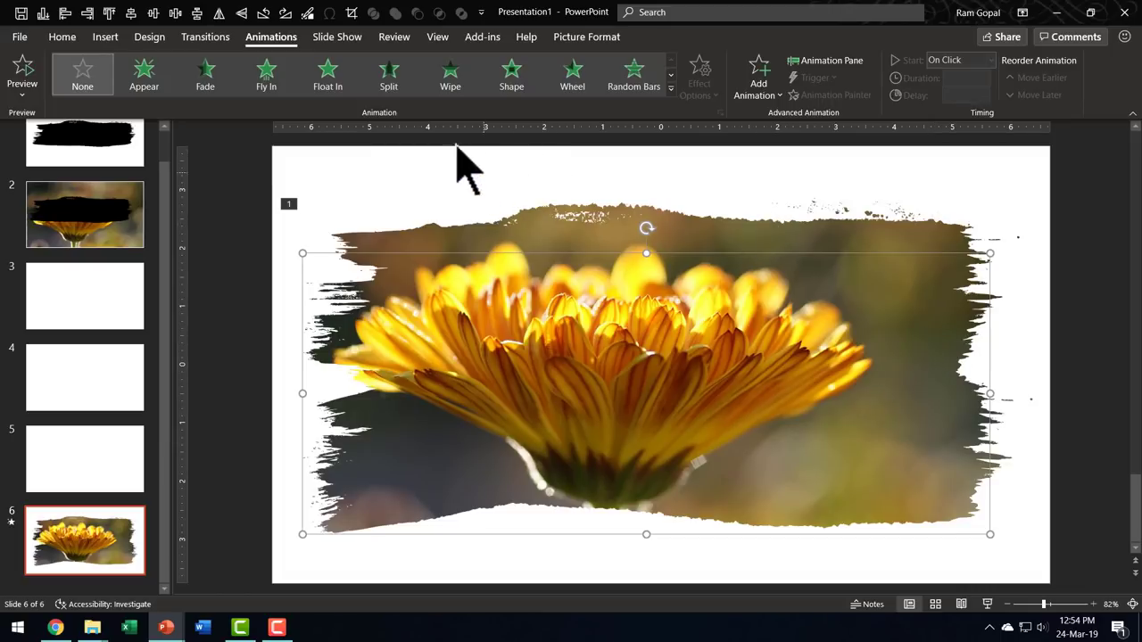
{"action": "left_click", "coordinate": [453, 82]}
{"action": "left_click", "coordinate": [709, 89]}
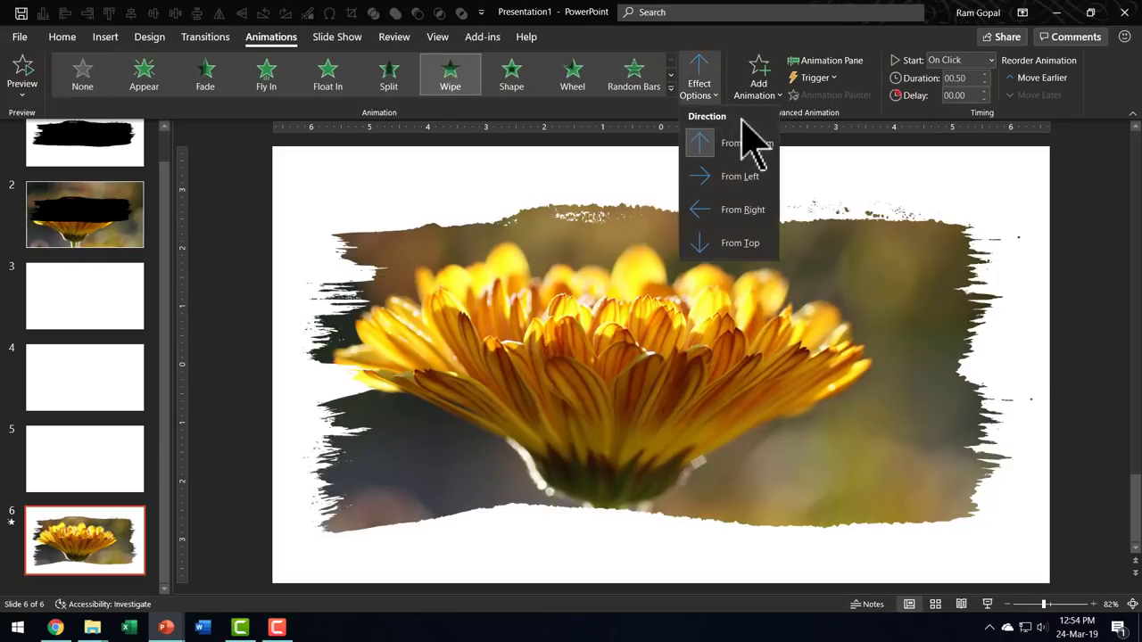
{"action": "left_click", "coordinate": [752, 207]}
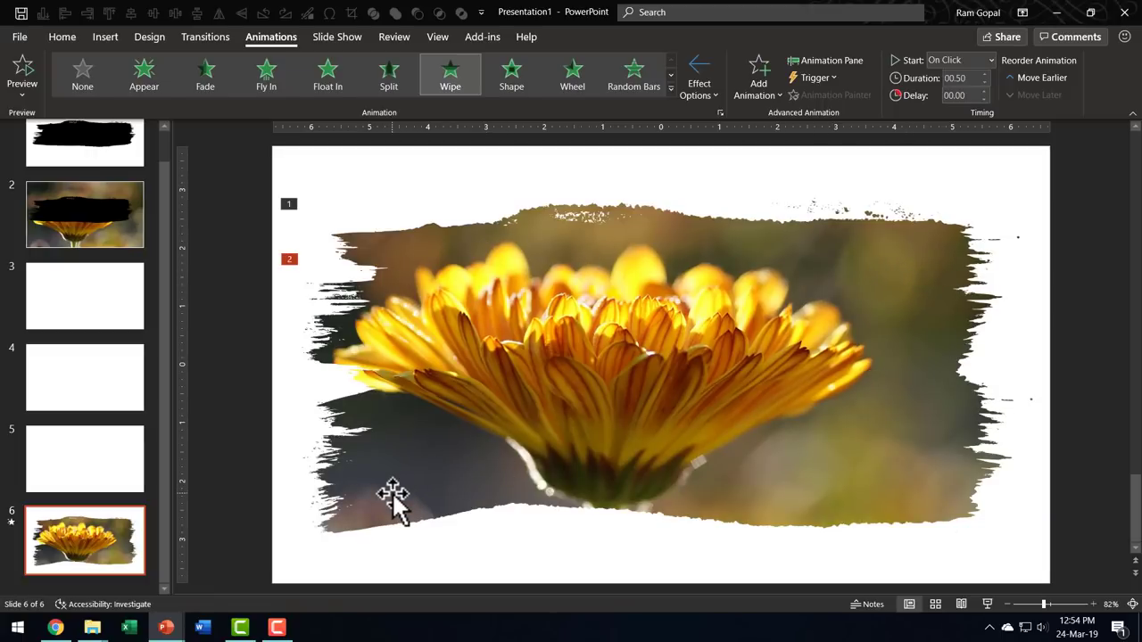
Give the lower flower piece a Wipe entrance and set its wipe direction
{"action": "left_click", "coordinate": [820, 522]}
{"action": "left_click", "coordinate": [450, 76]}
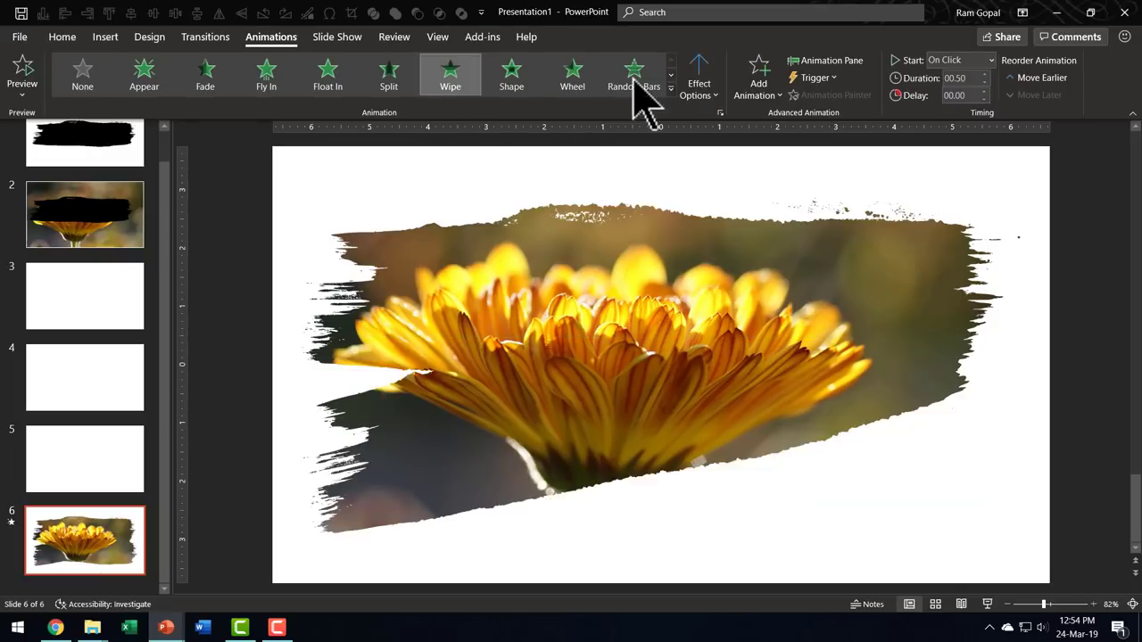
{"action": "left_click", "coordinate": [698, 85]}
{"action": "left_click", "coordinate": [748, 209]}
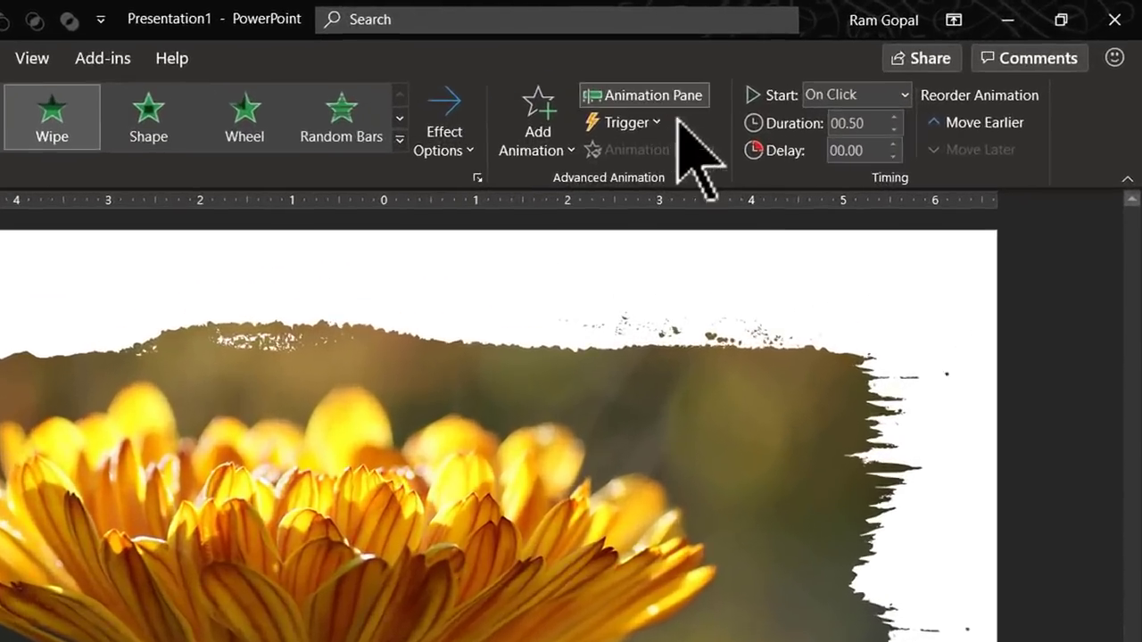
Set the Picture 2 and Picture 3 animations to start After Previous
{"action": "left_click", "coordinate": [832, 60]}
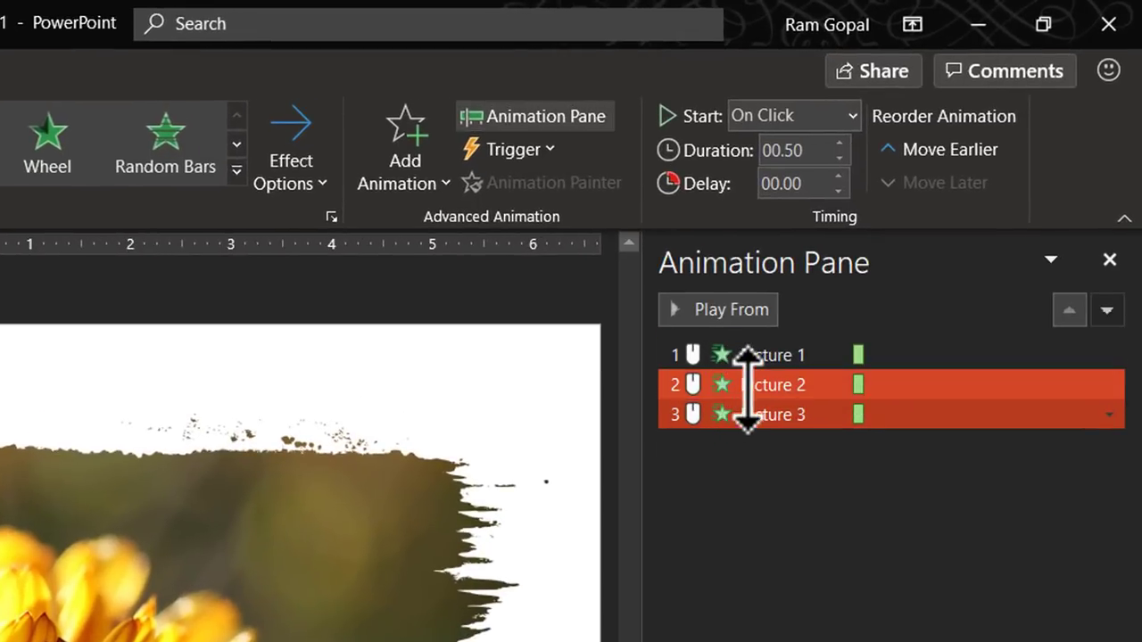
{"action": "left_click", "coordinate": [749, 414], "text": "shift"}
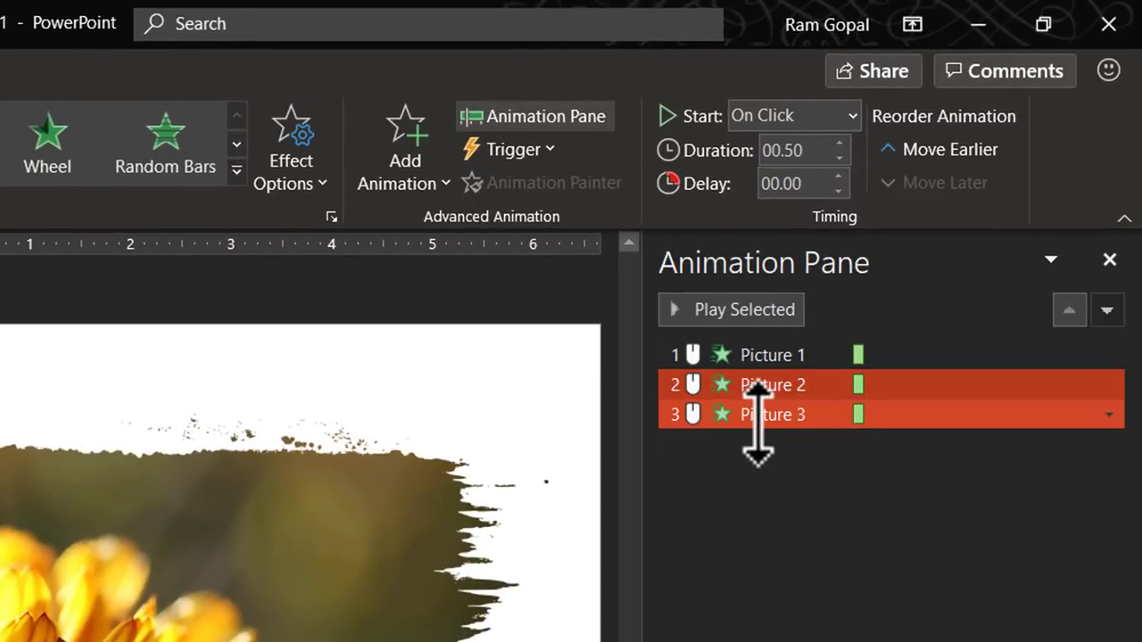
{"action": "left_click", "coordinate": [785, 116]}
{"action": "left_click", "coordinate": [788, 214]}
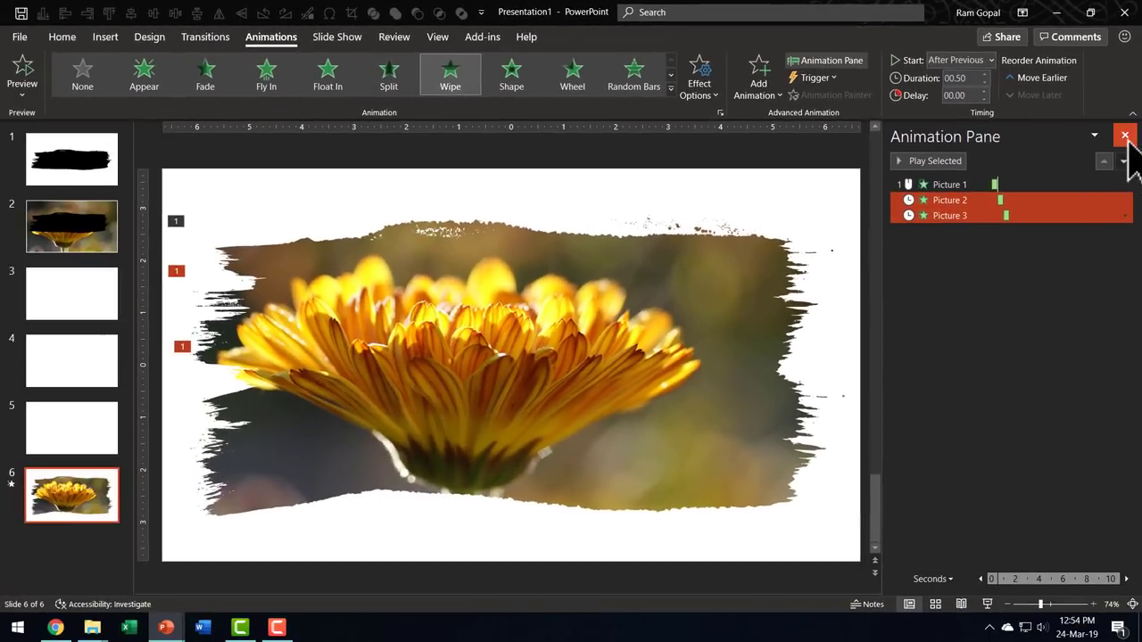
Close the Animation Pane and give slide 6 a solid black background fill
{"action": "left_click", "coordinate": [1125, 136]}
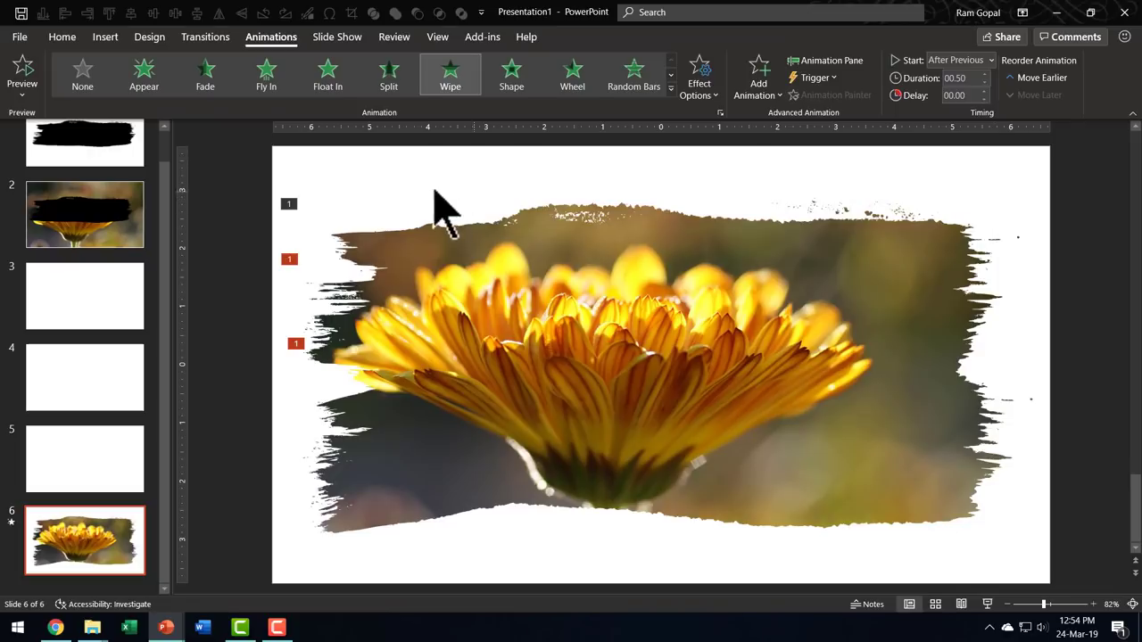
{"action": "right_click", "coordinate": [982, 176]}
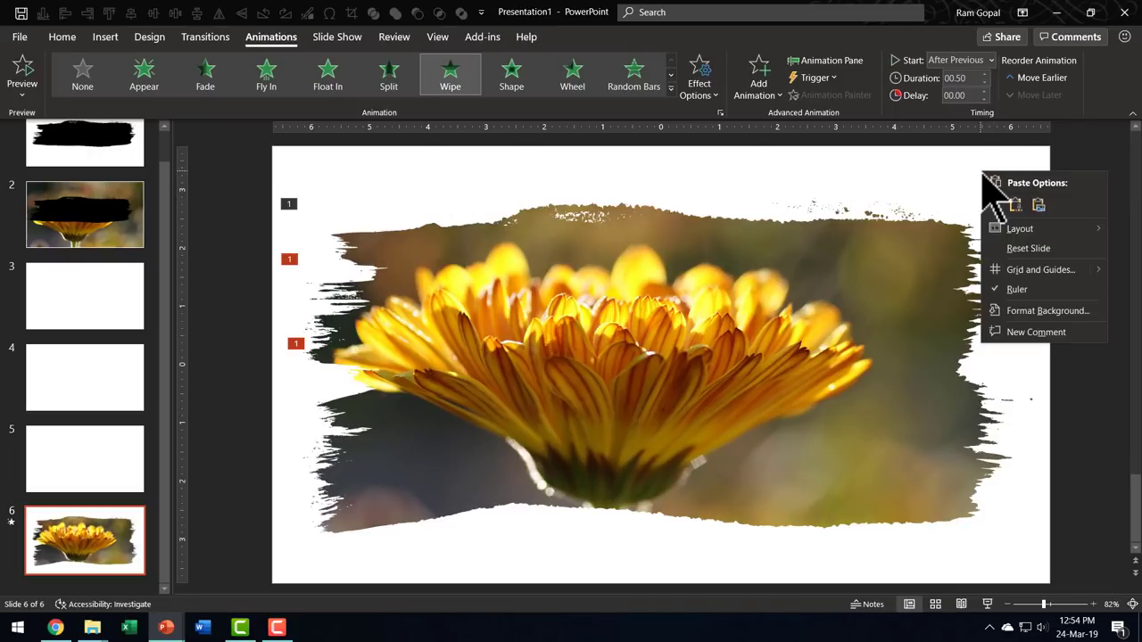
{"action": "left_click", "coordinate": [1038, 312]}
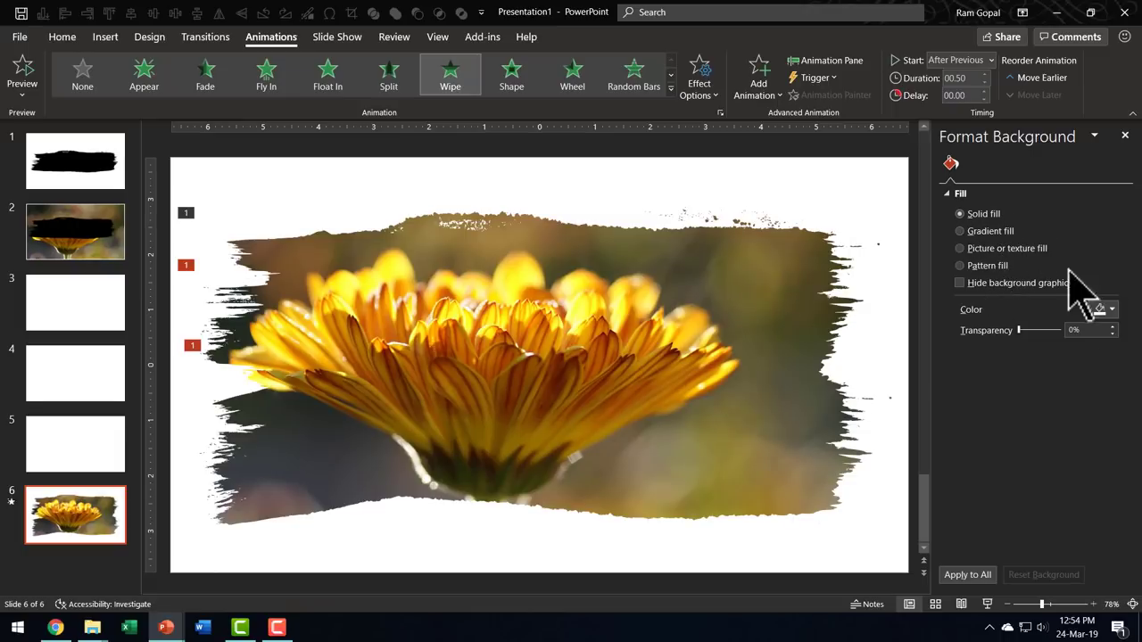
{"action": "left_click", "coordinate": [1113, 310]}
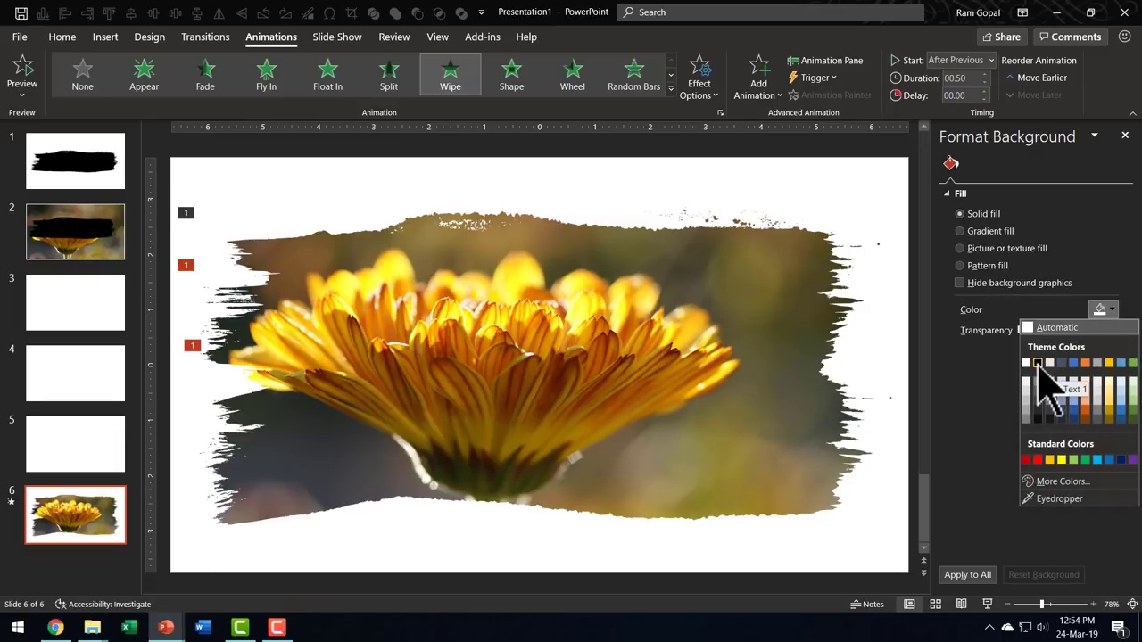
{"action": "left_click", "coordinate": [1038, 364]}
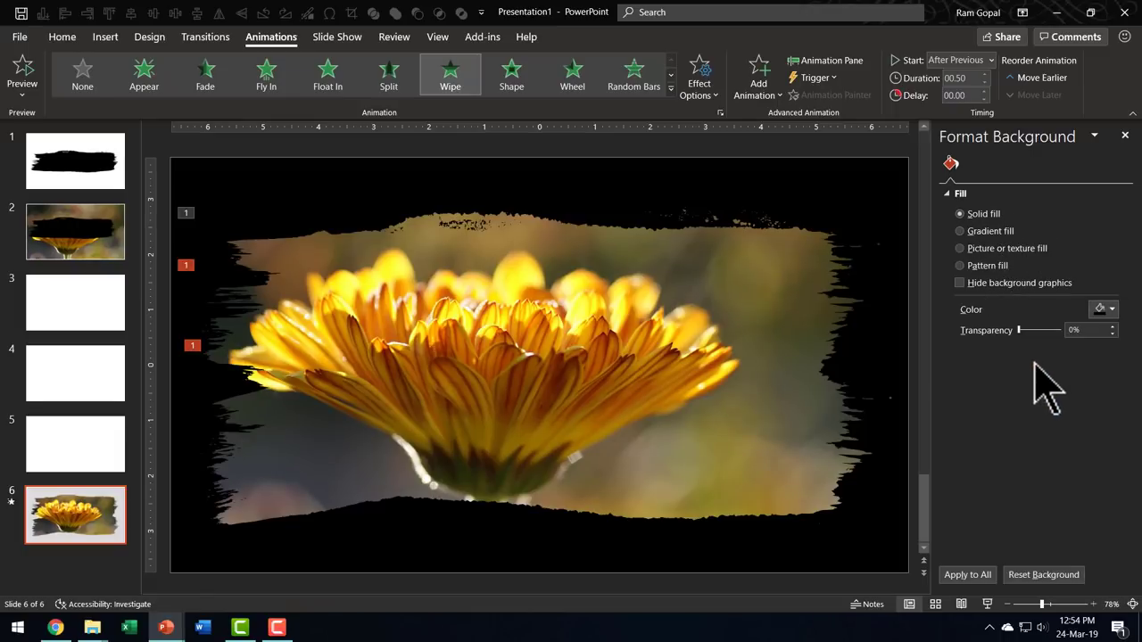
Close the background settings on the finished slide
{"action": "left_click", "coordinate": [1125, 136]}
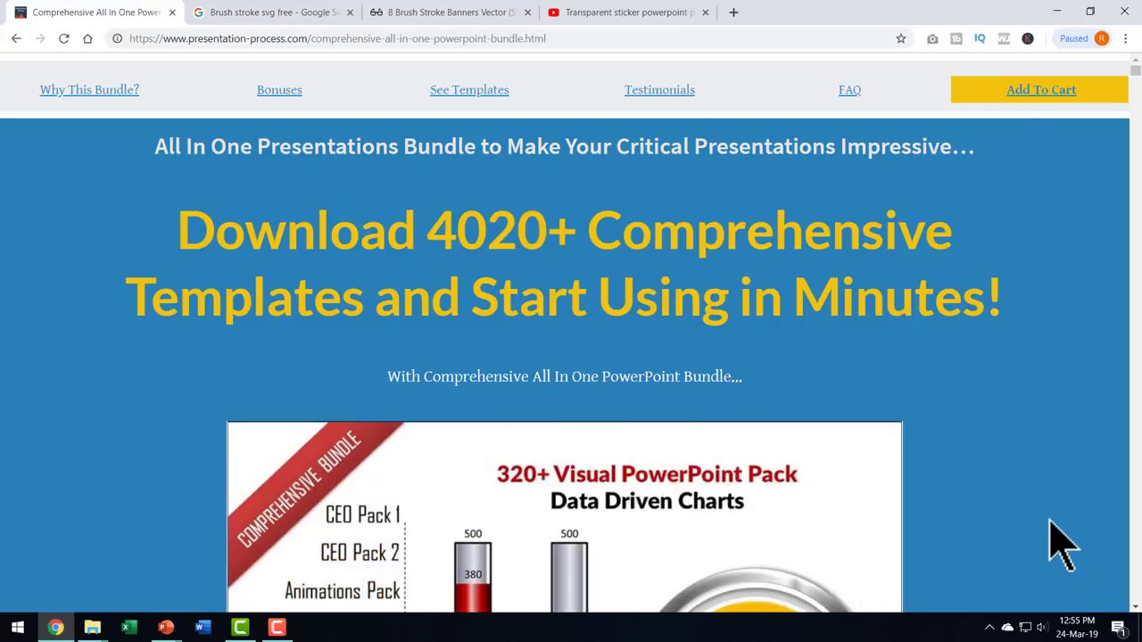
{"action": "scroll", "coordinate": [1071, 549], "scroll_direction": "down", "scroll_amount": 1}
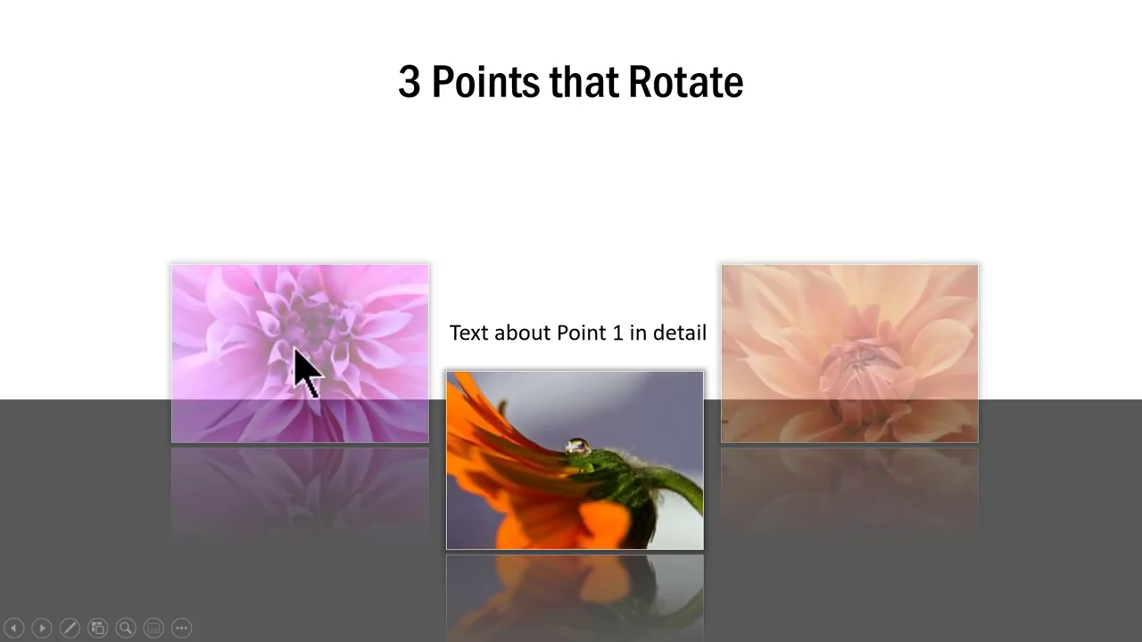
Advance the slide show so the pink dahlia photo rotates into the centre as Point 1 fades
{"action": "left_click", "coordinate": [1045, 576]}
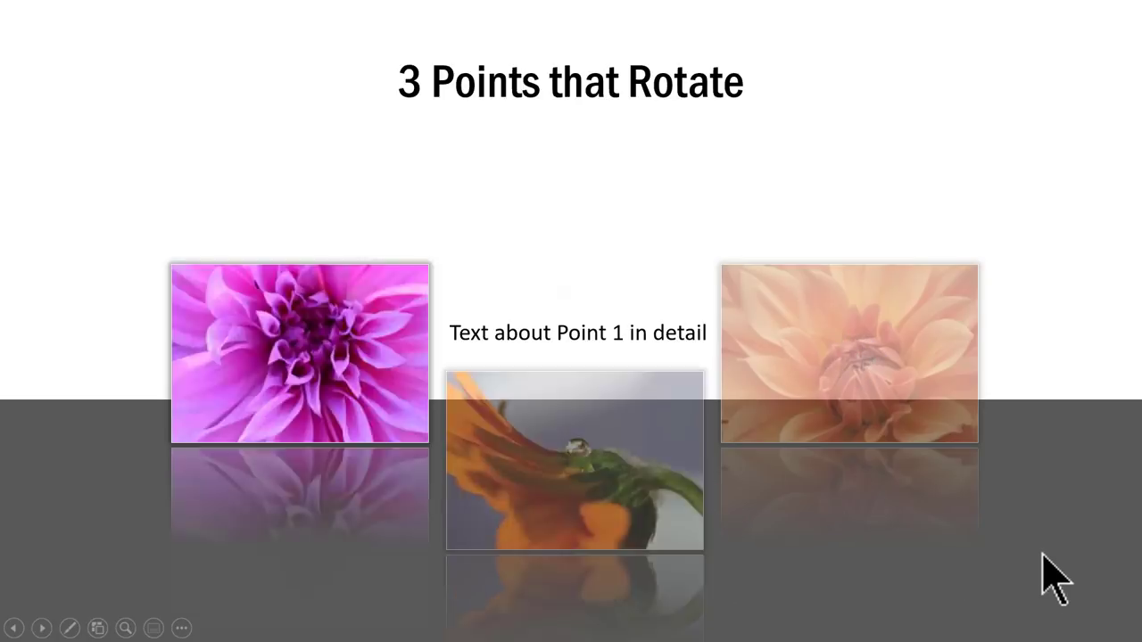